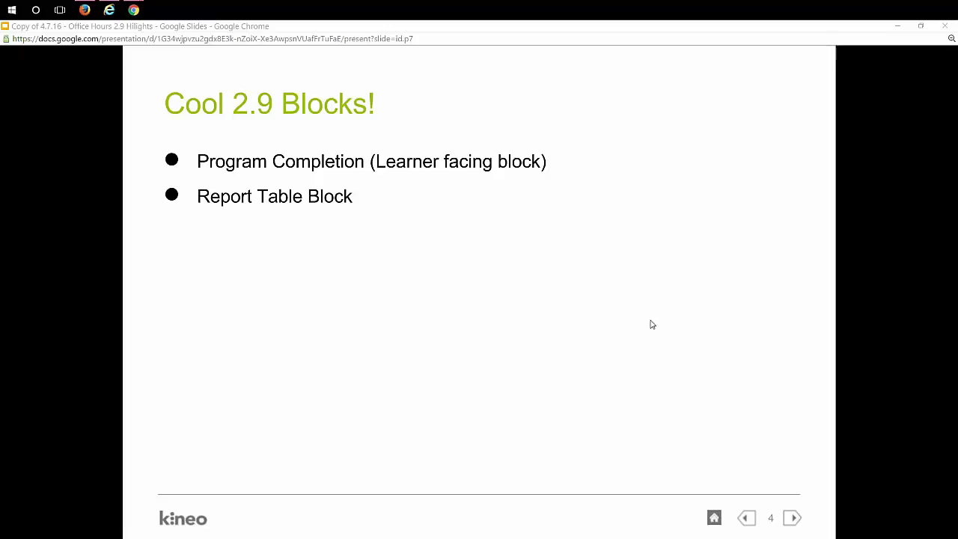
Switch to the learner's dashboard in Firefox and examine the Program completions block and its progress bars.
key(alt+Tab)
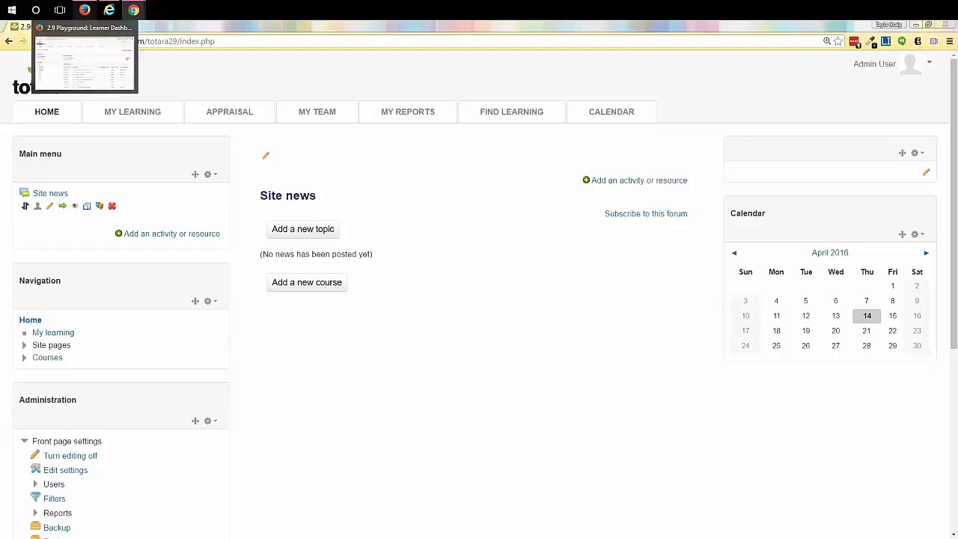
click(85, 10)
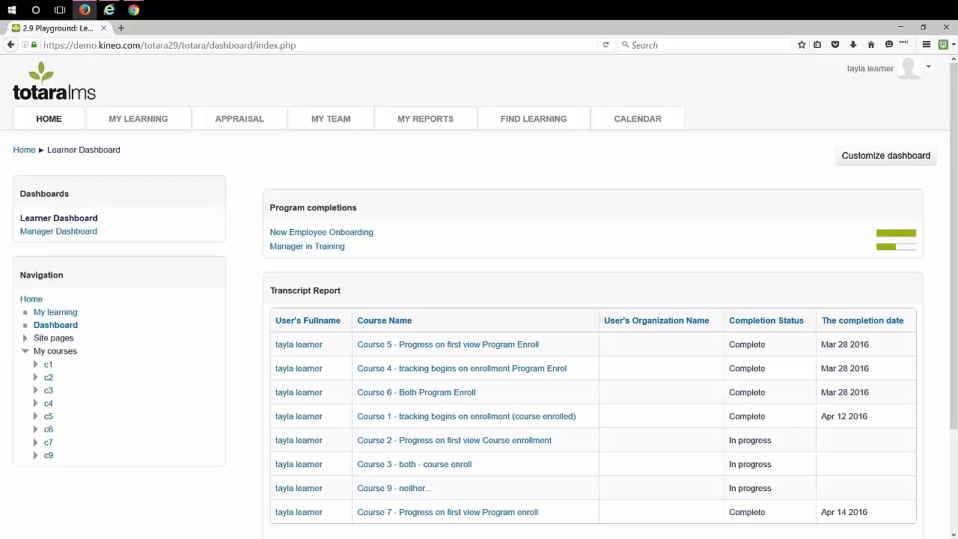
triple_click(389, 209)
click(434, 235)
scroll(449, 257, down, 2)
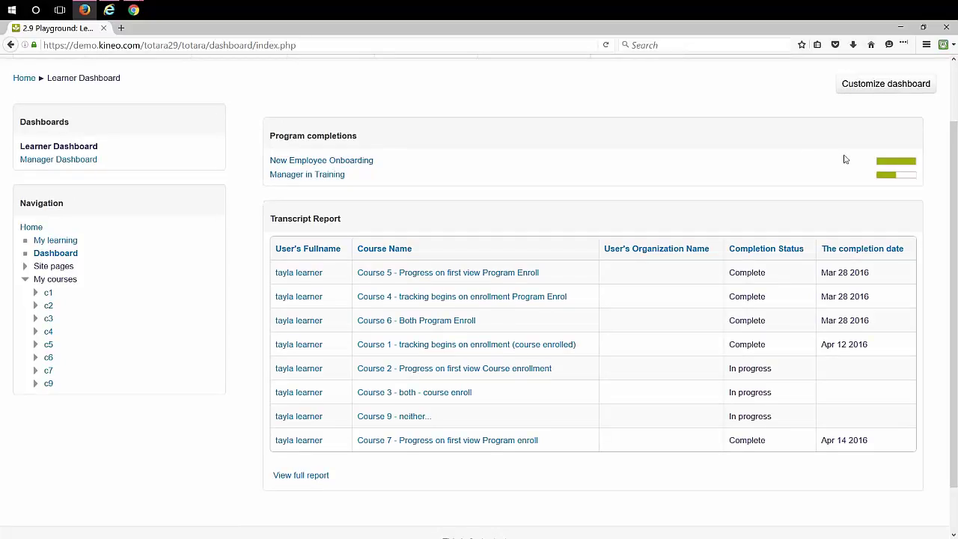
mouse_move(885, 166)
Open the Manager in Training program from the Program completions block and review the course statuses in both course sets.
click(306, 178)
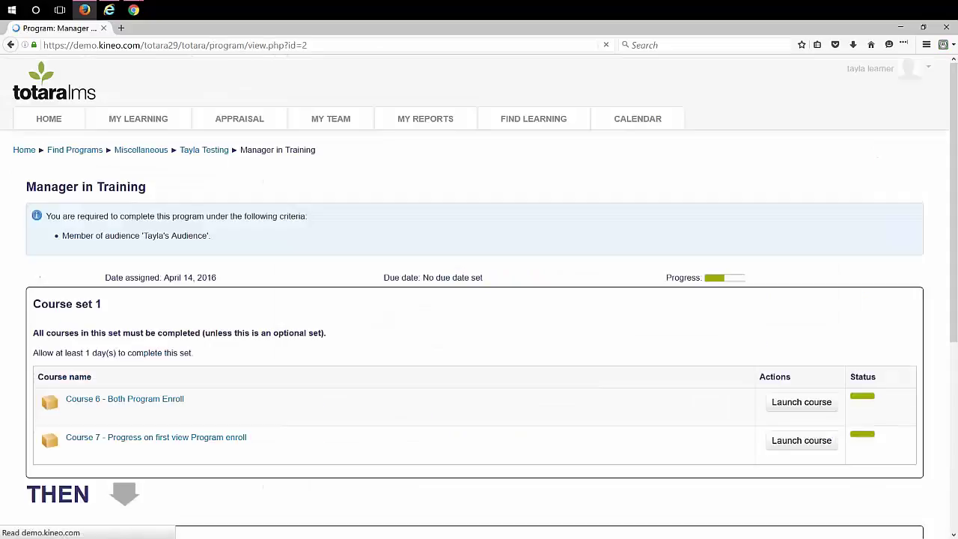
scroll(368, 284, down, 2)
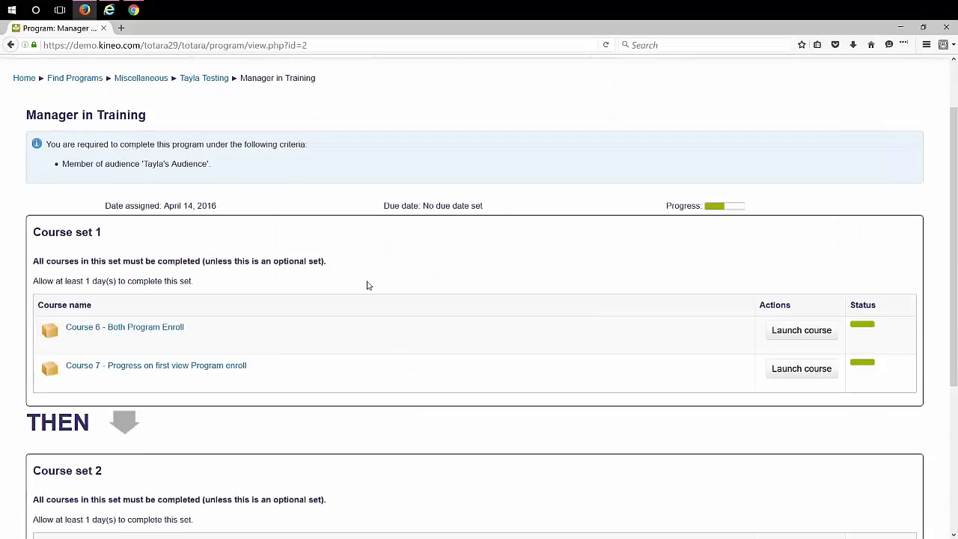
scroll(368, 285, down, 3)
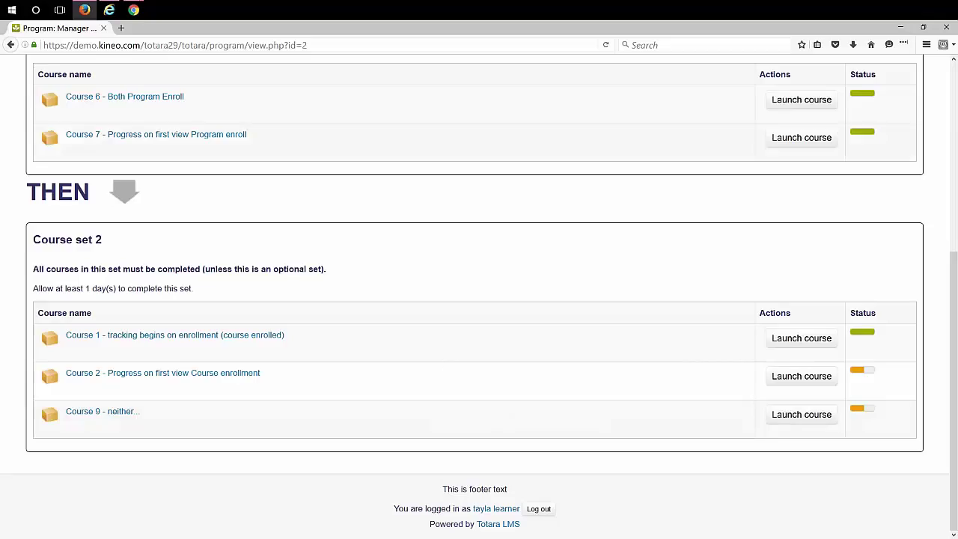
Return to the Learner Dashboard and examine the Transcript Report block.
click(9, 48)
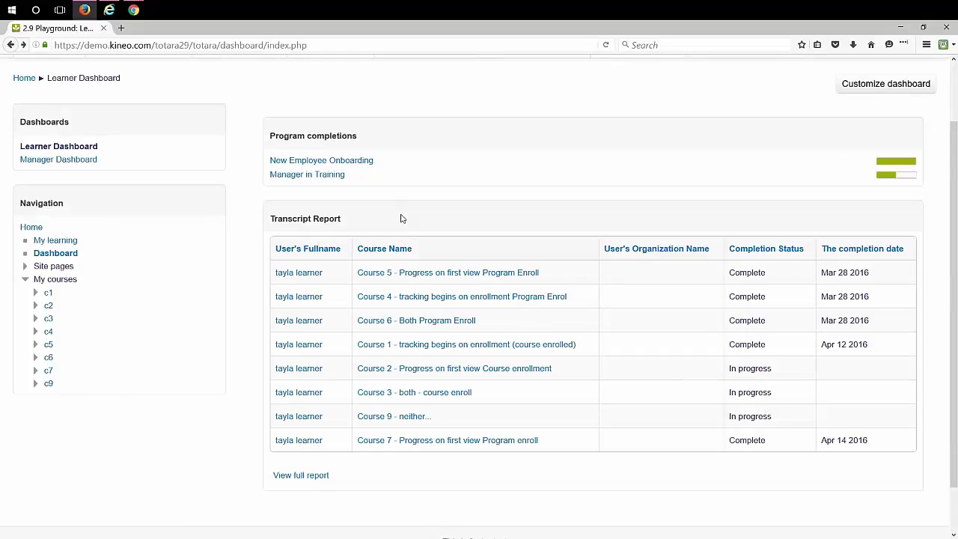
scroll(401, 218, up, 2)
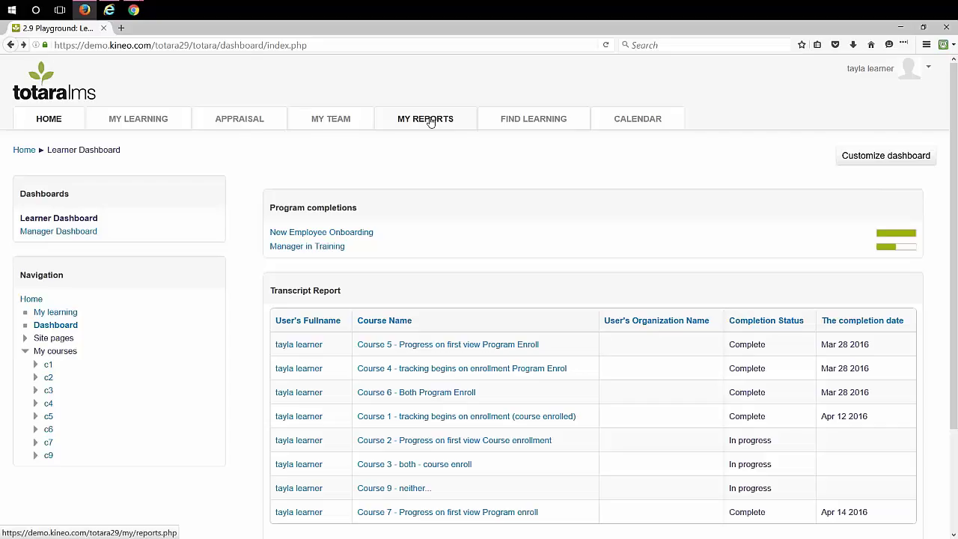
scroll(449, 434, down, 3)
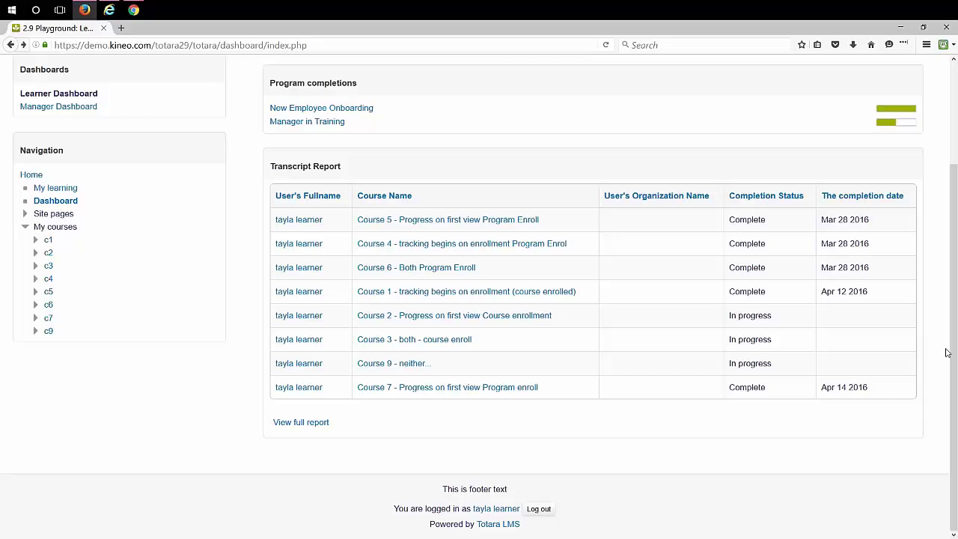
scroll(552, 309, up, 3)
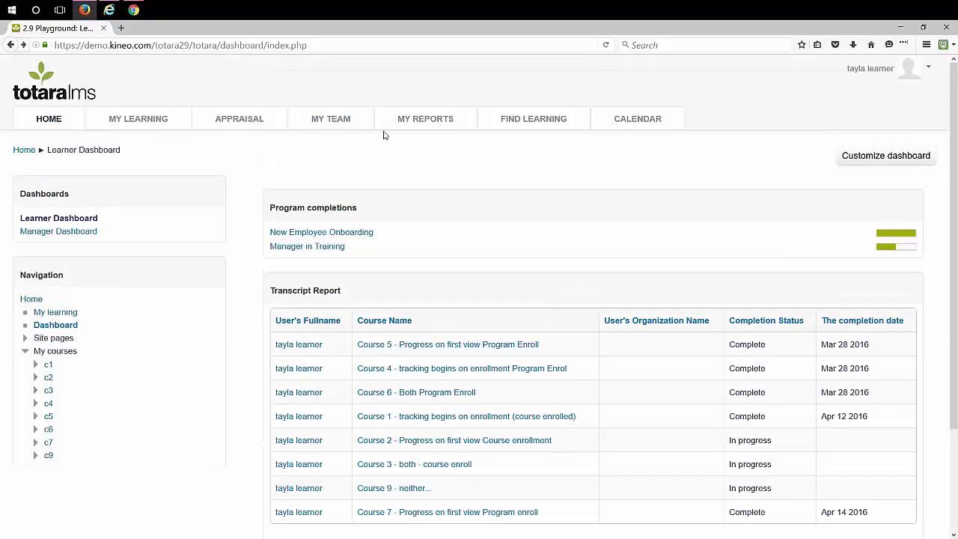
Switch to the Manager Dashboard in Internet Explorer and examine the My Team and Direct and Indirect Report Course Completions blocks.
click(109, 10)
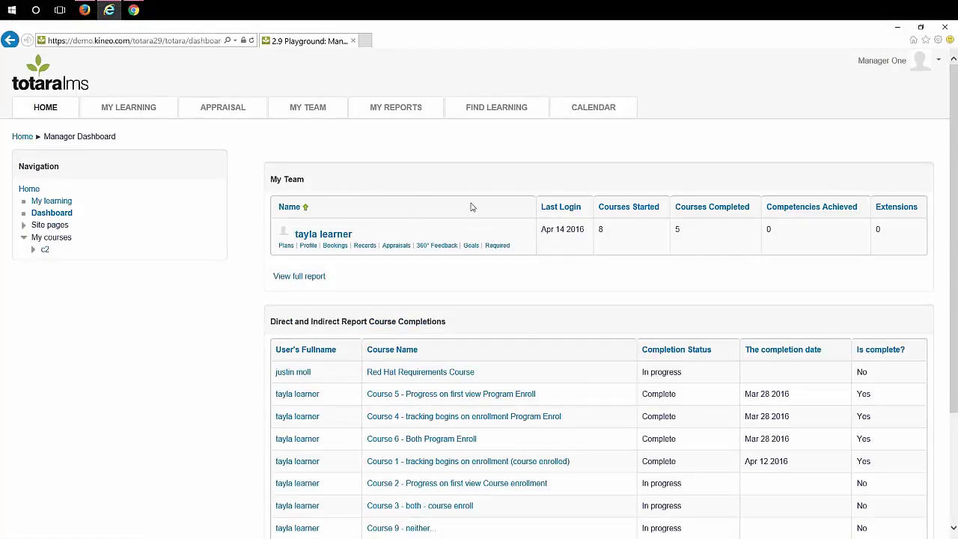
scroll(504, 200, down, 2)
scroll(504, 223, up, 2)
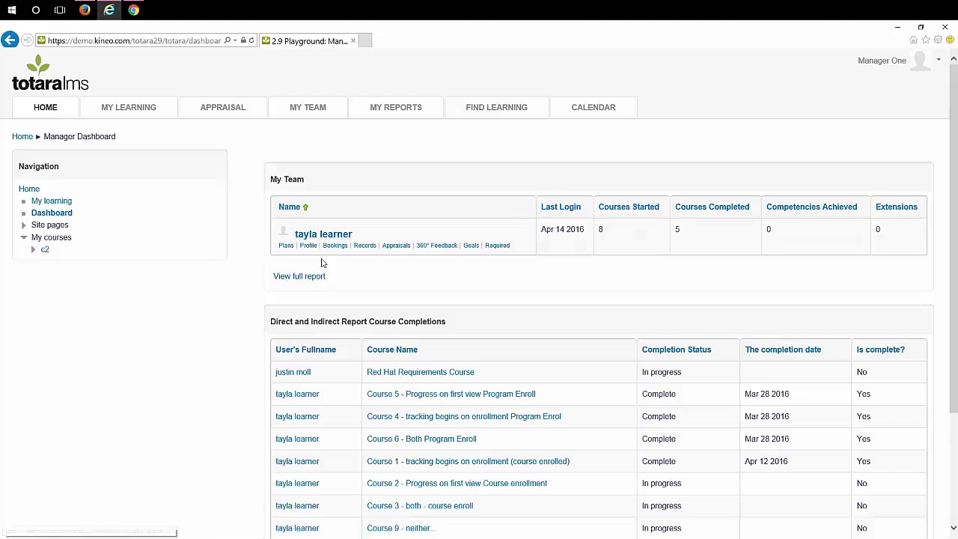
scroll(389, 271, down, 2)
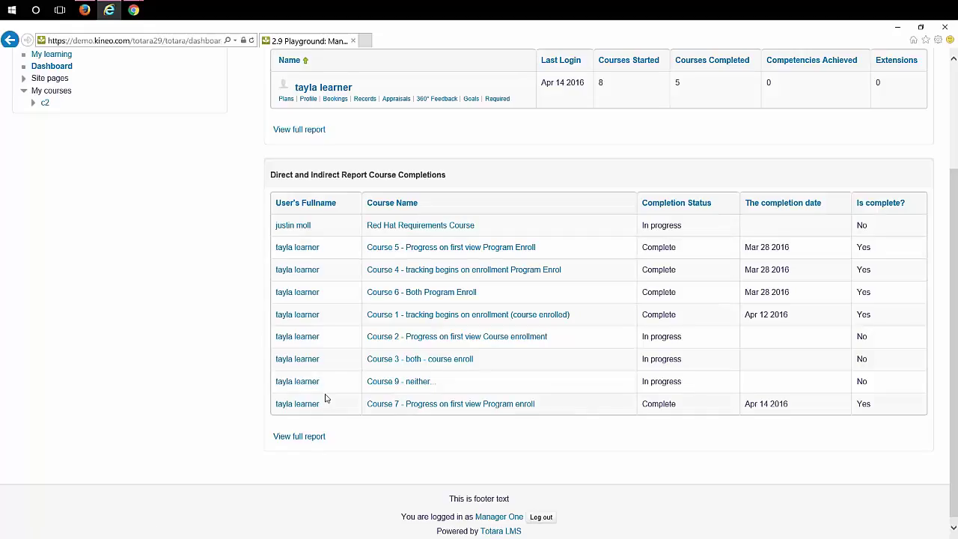
drag(271, 175, 426, 170)
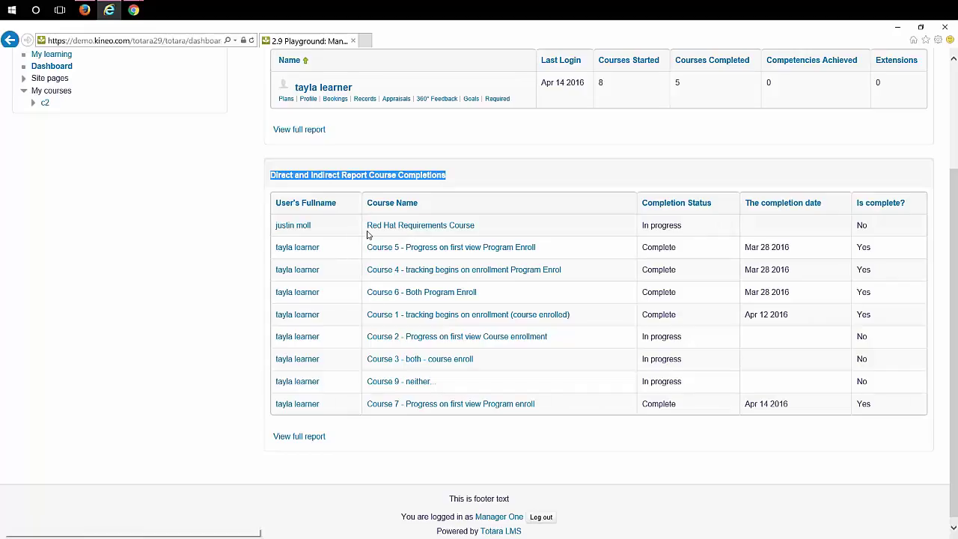
Open the full report for Direct and Indirect Report Course Completions, logging in again with username manager and the account password.
click(303, 437)
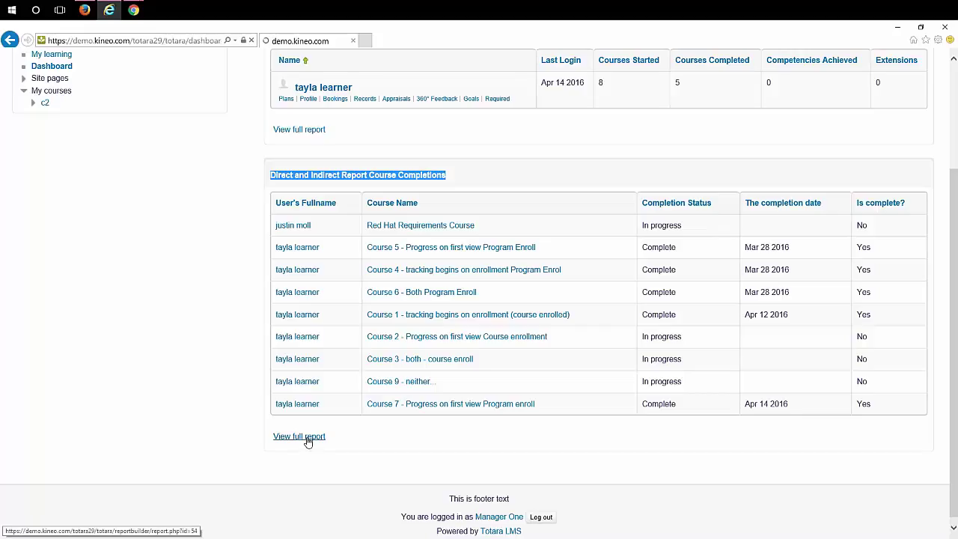
click(280, 220)
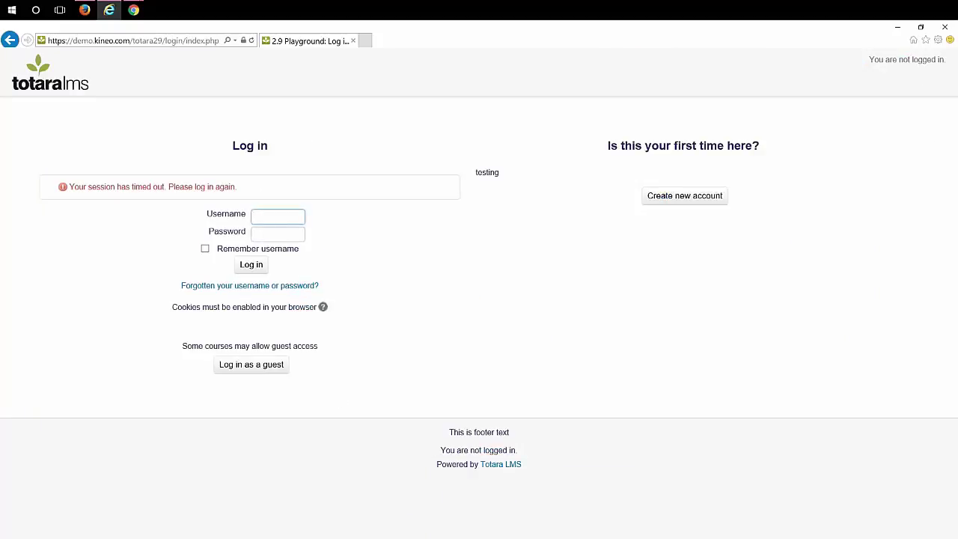
text(manager)
key(Tab)
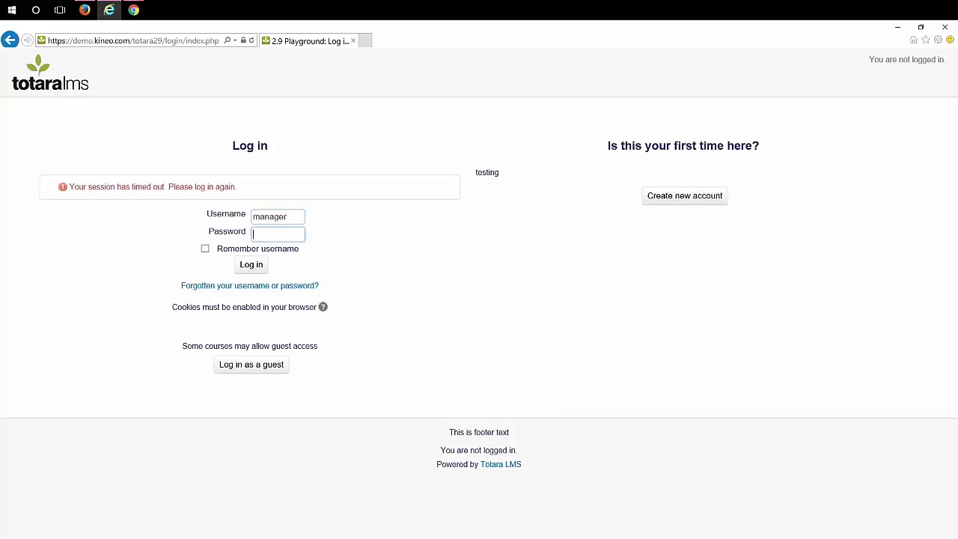
text(**********)
key(Return)
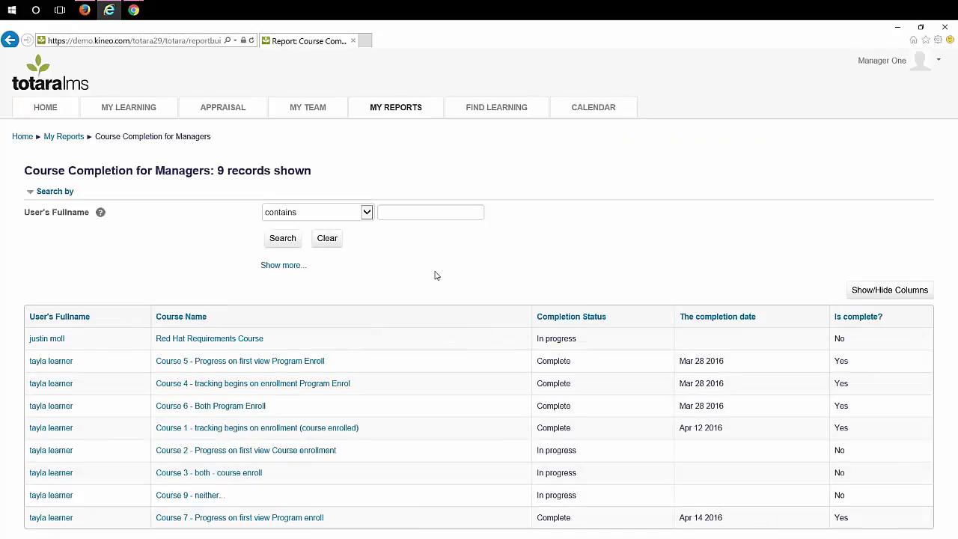
Review the Course Completion for Managers report and expand its additional search filters to examine them.
scroll(436, 276, down, 2)
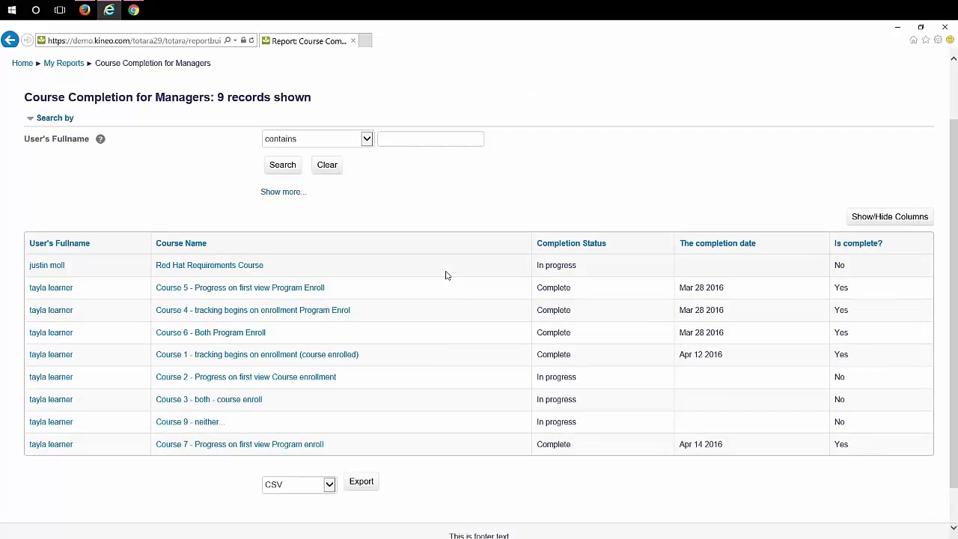
scroll(445, 275, up, 2)
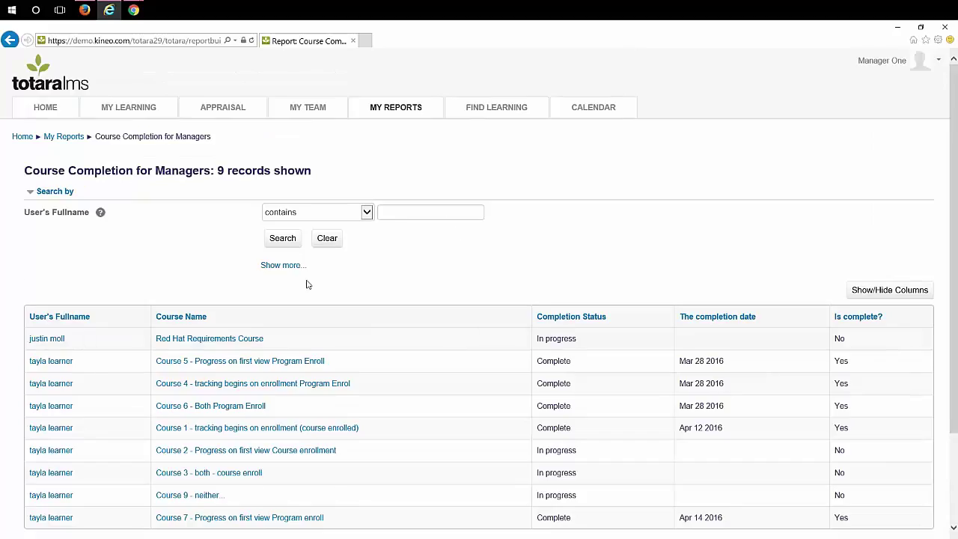
click(288, 267)
scroll(90, 281, down, 5)
scroll(122, 277, up, 5)
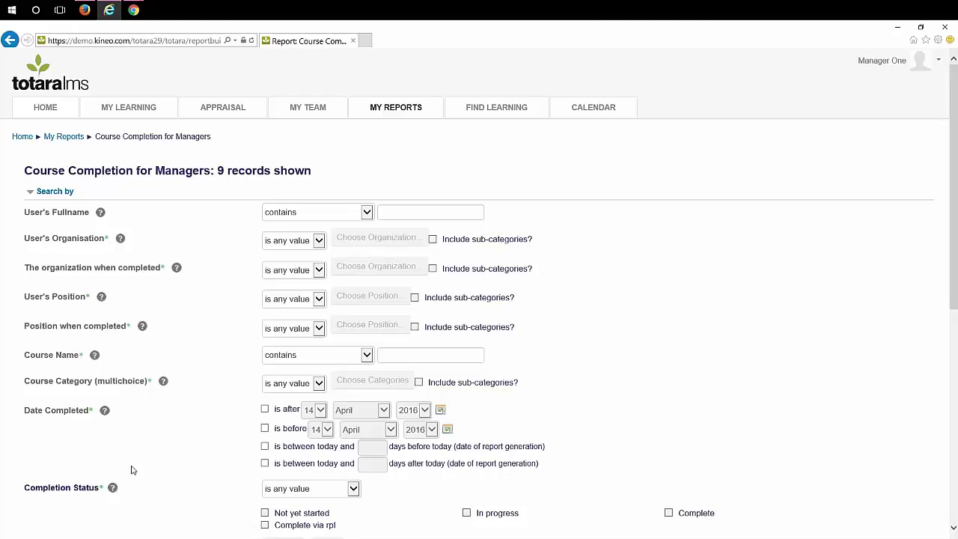
scroll(131, 470, down, 4)
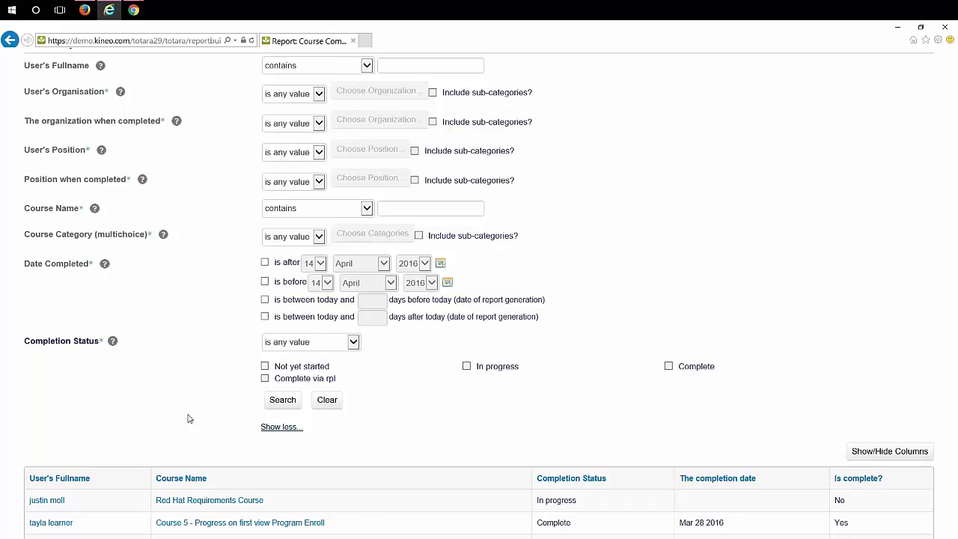
scroll(259, 333, up, 3)
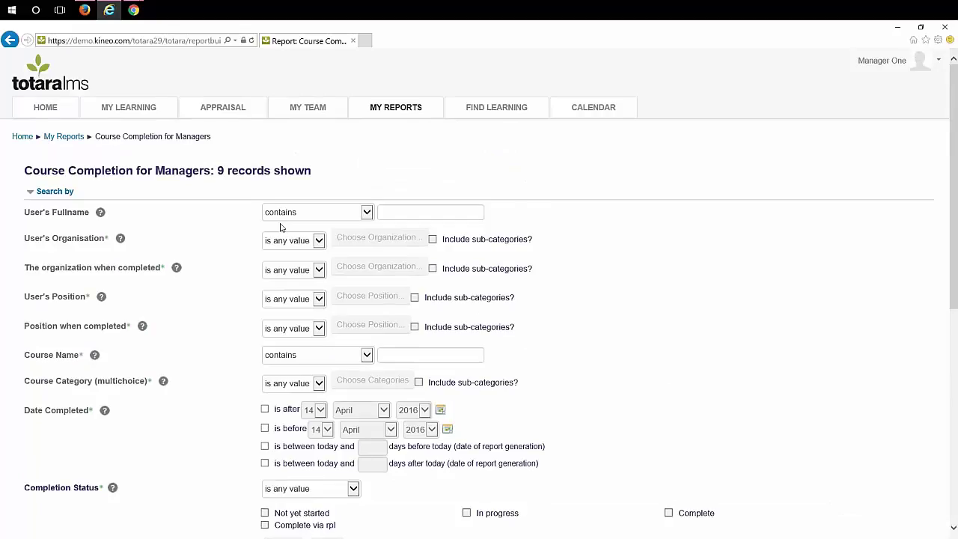
Switch to the admin site in Chrome and open the Learner Dashboard layout from the Appearance dashboards in site administration.
mouse_move(133, 9)
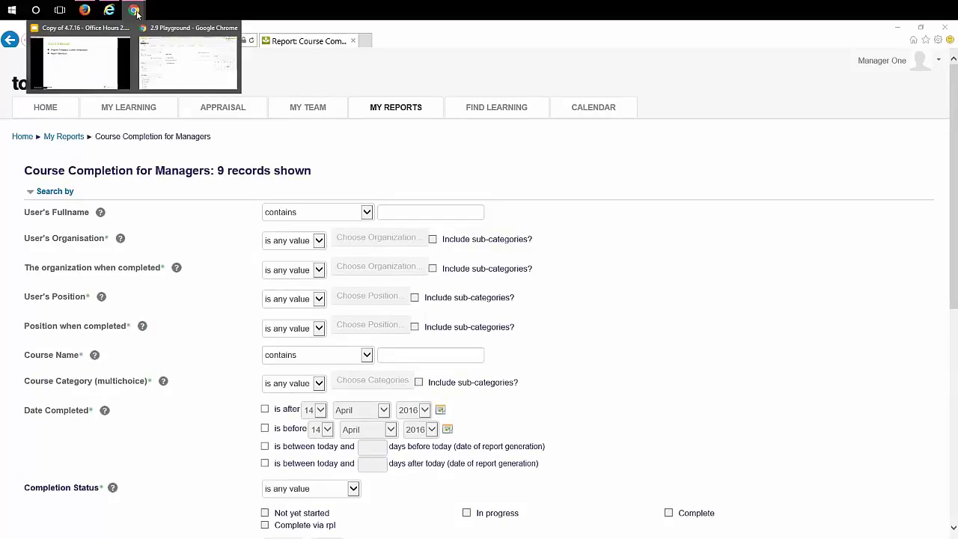
click(168, 70)
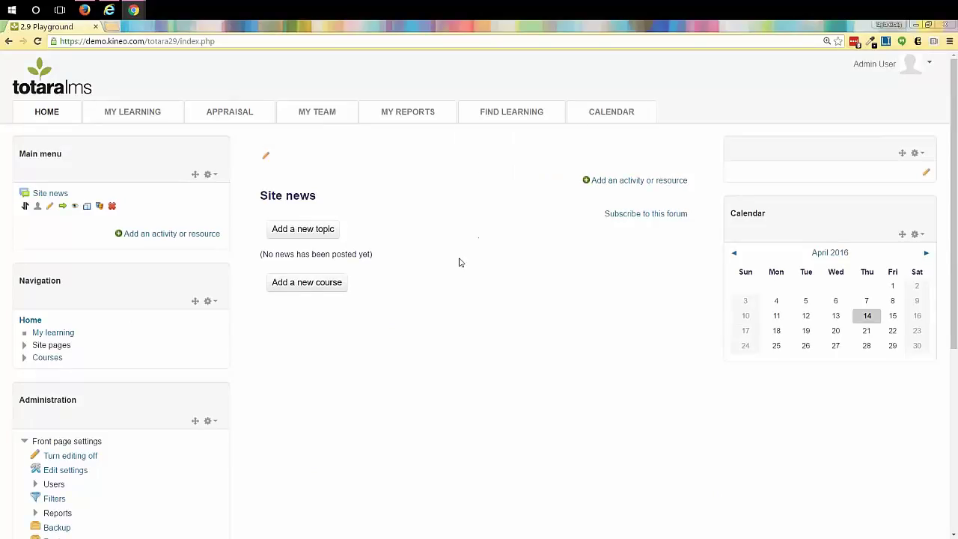
scroll(458, 261, down, 3)
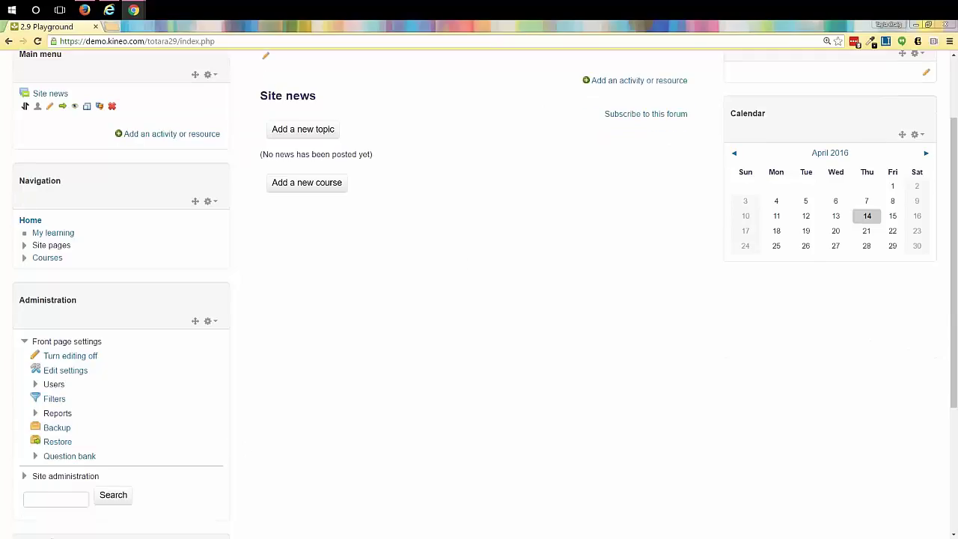
click(49, 481)
scroll(47, 487, down, 6)
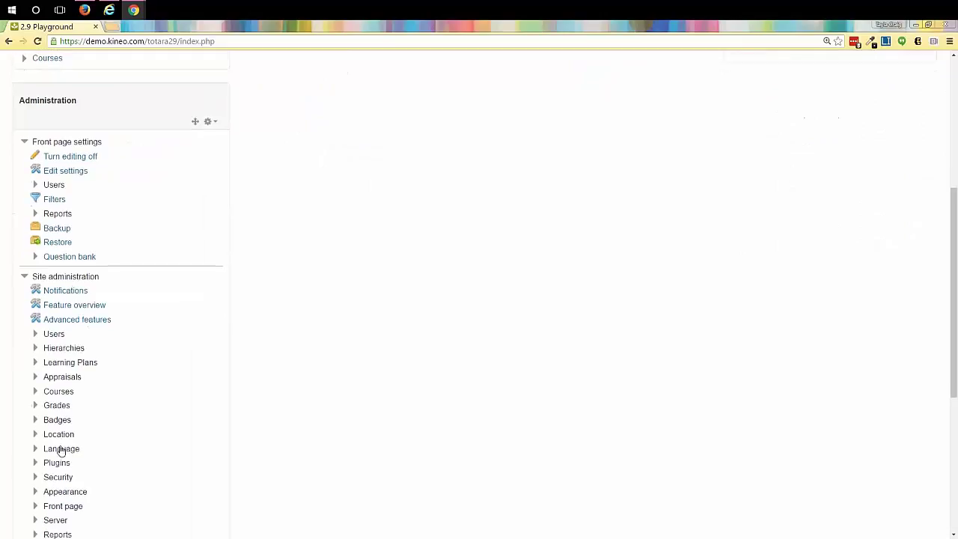
click(61, 492)
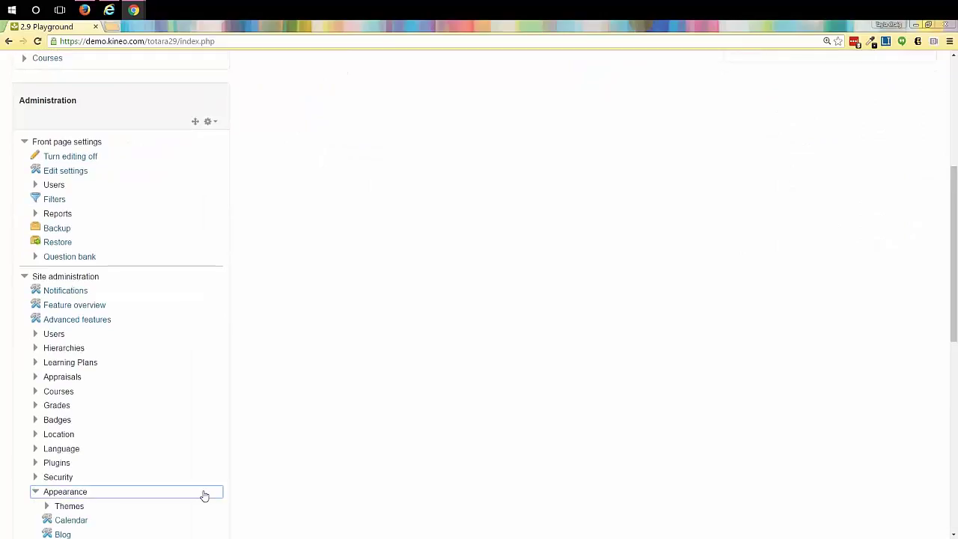
scroll(162, 460, down, 5)
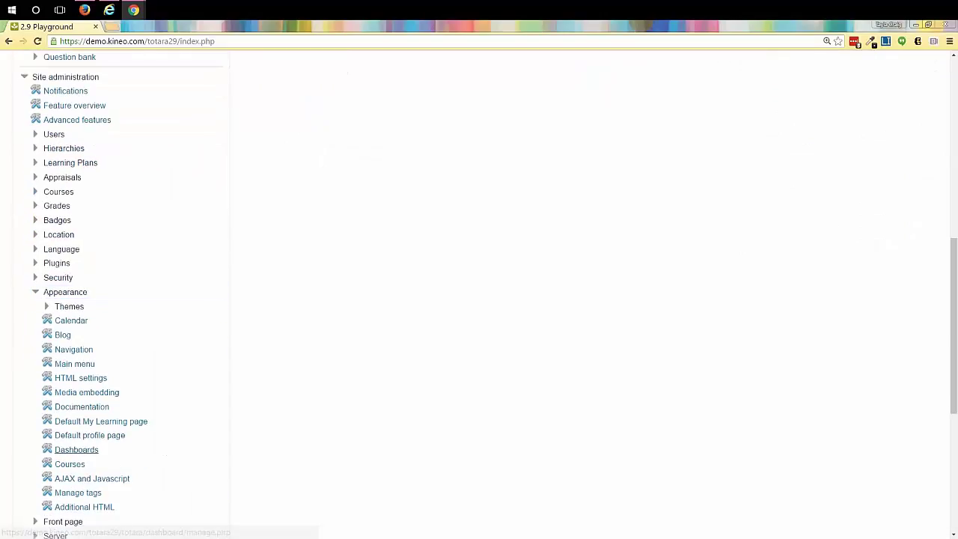
click(76, 449)
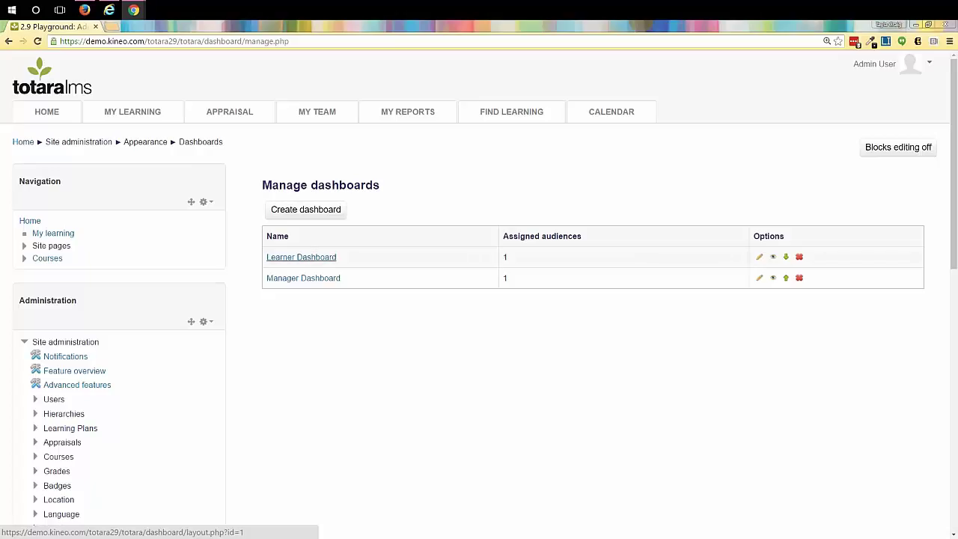
click(301, 256)
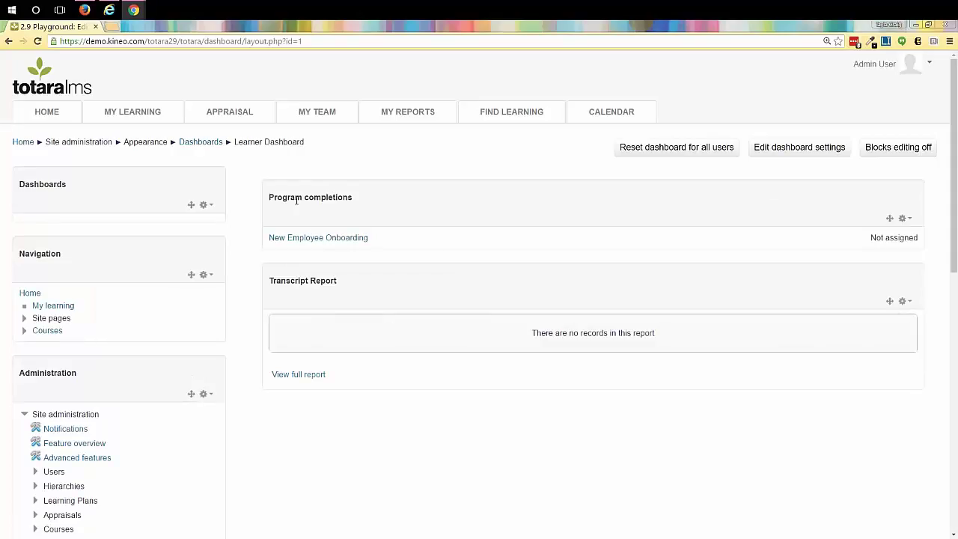
Examine the blocks available to add to the Learner Dashboard, looking for program completions and report table.
drag(277, 197, 380, 195)
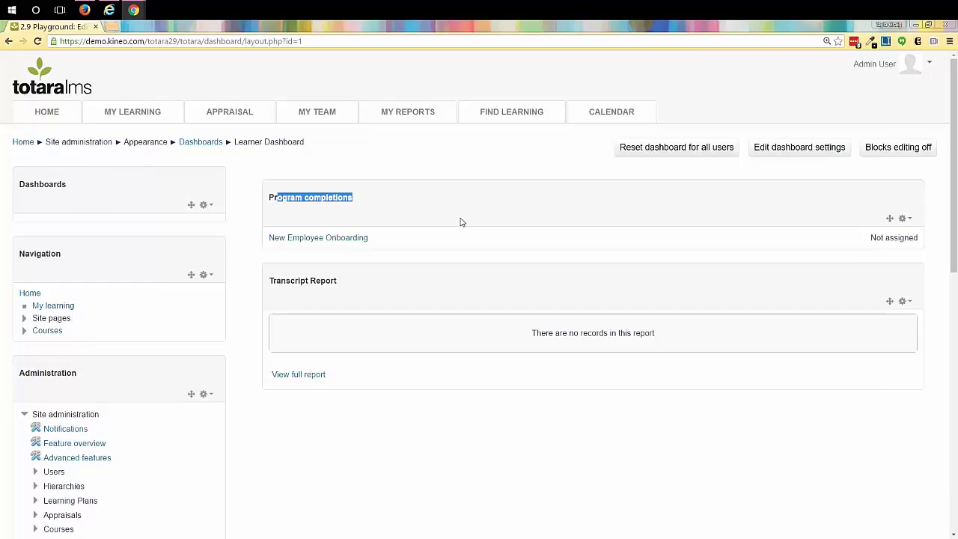
scroll(362, 355, down, 8)
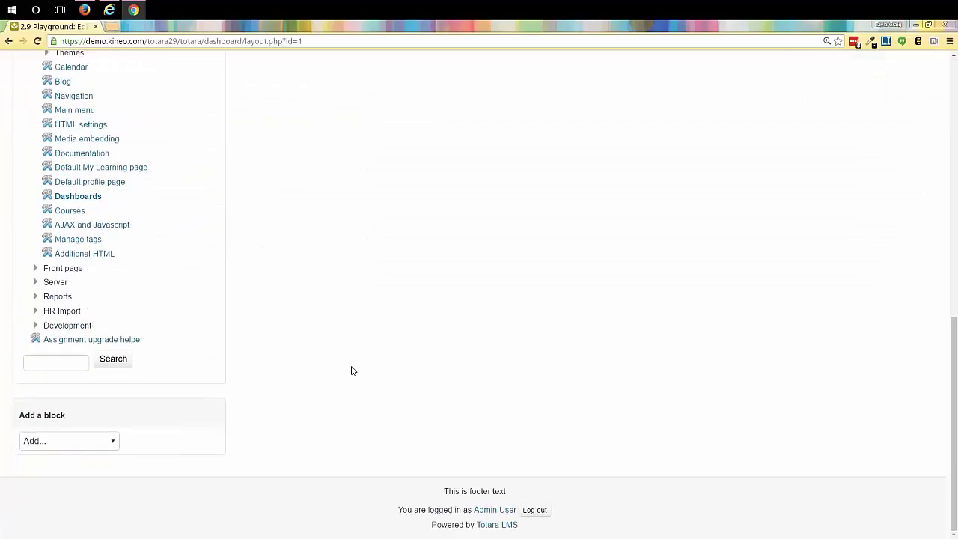
click(110, 440)
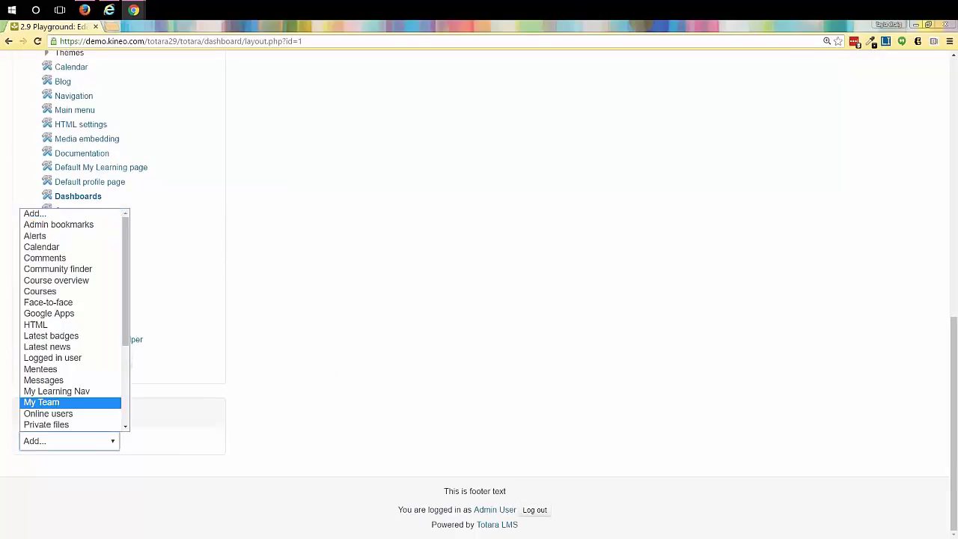
drag(122, 292, 125, 369)
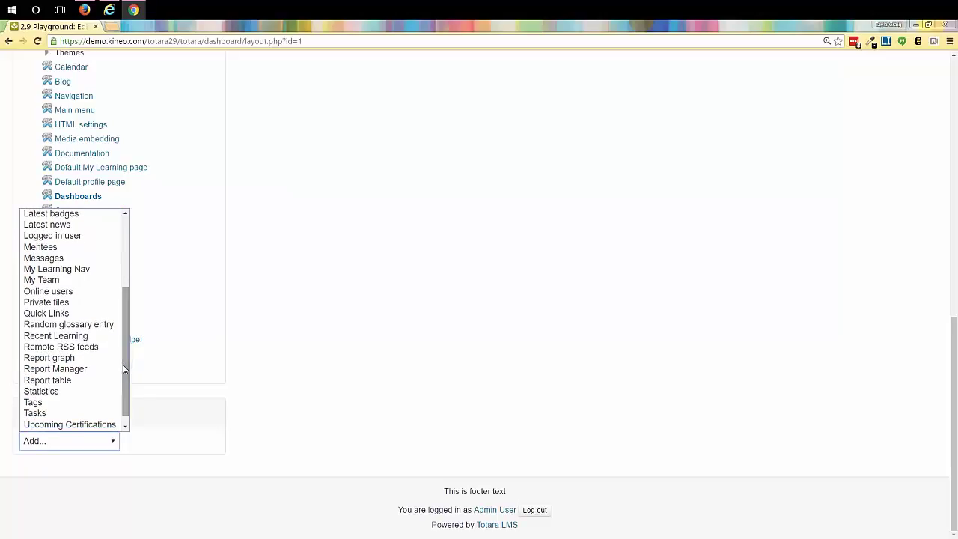
scroll(121, 382, down, 1)
scroll(121, 383, up, 2)
scroll(120, 384, up, 2)
drag(126, 353, 131, 413)
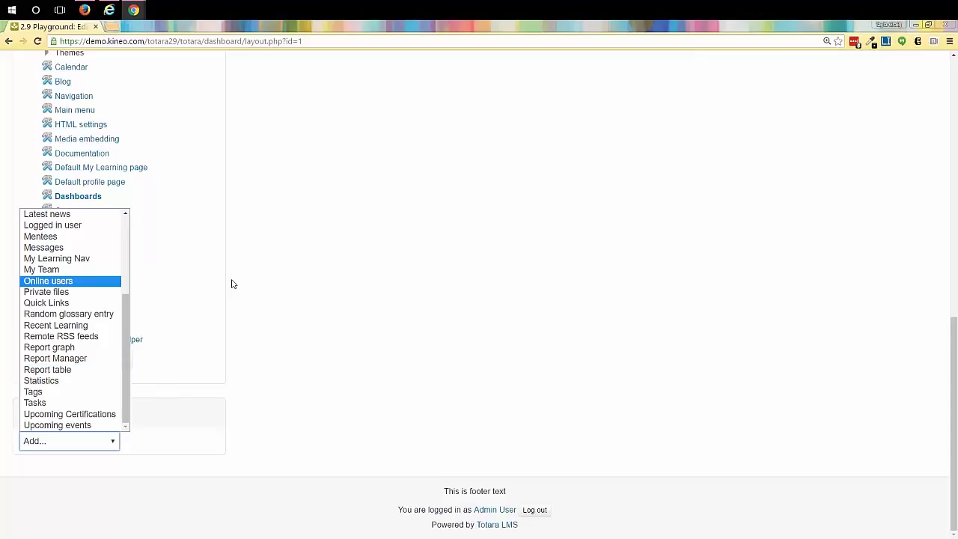
key(Return)
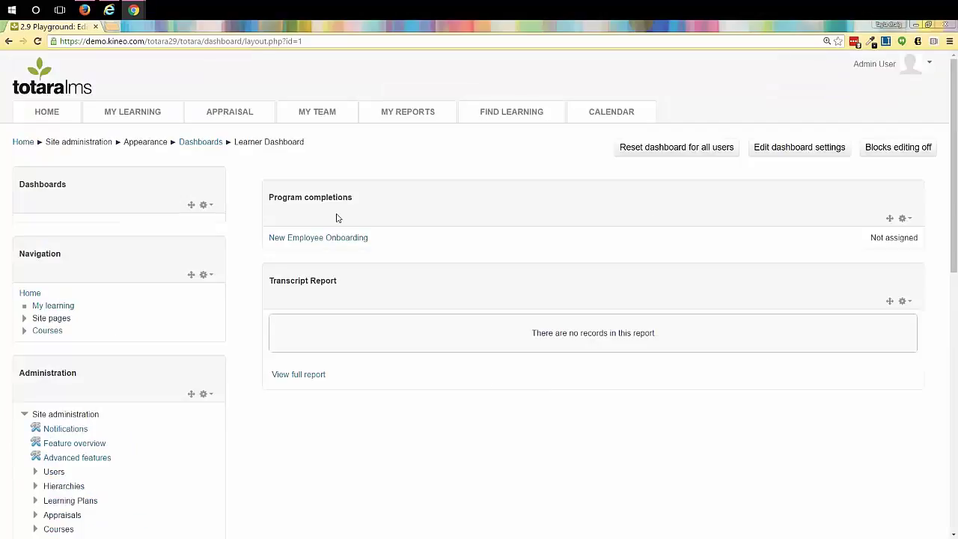
Open the Program completions block's configuration, review its program, display and placement settings, and return to the dashboard layout.
click(907, 221)
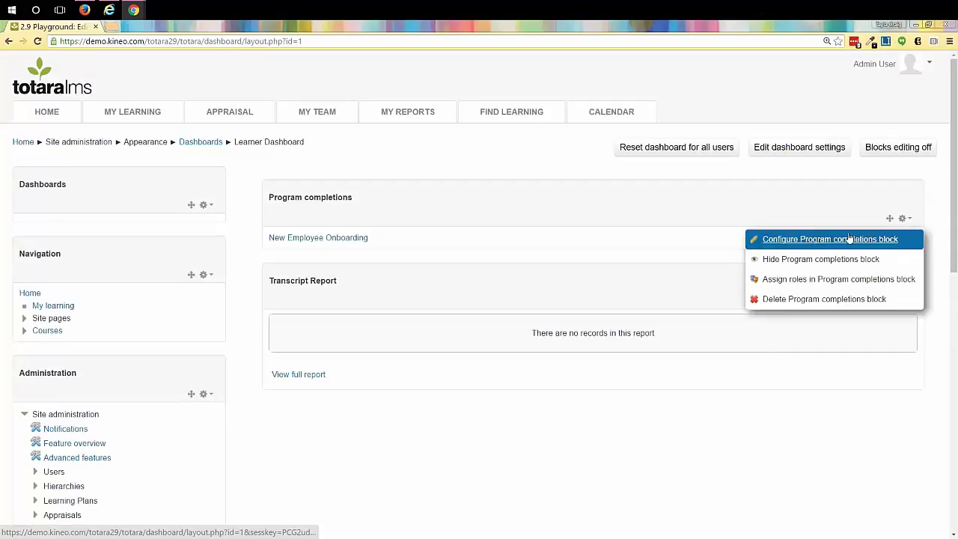
click(821, 240)
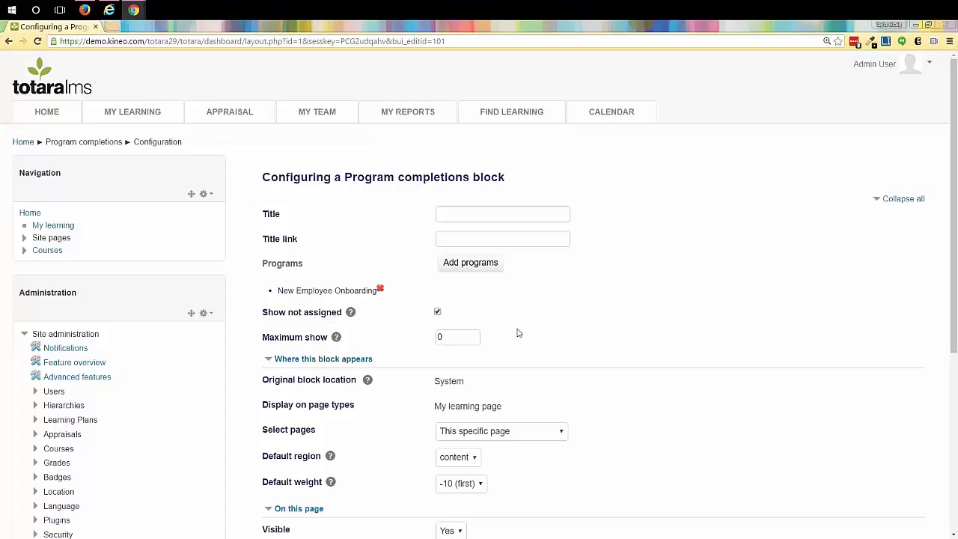
scroll(460, 274, down, 2)
double_click(455, 237)
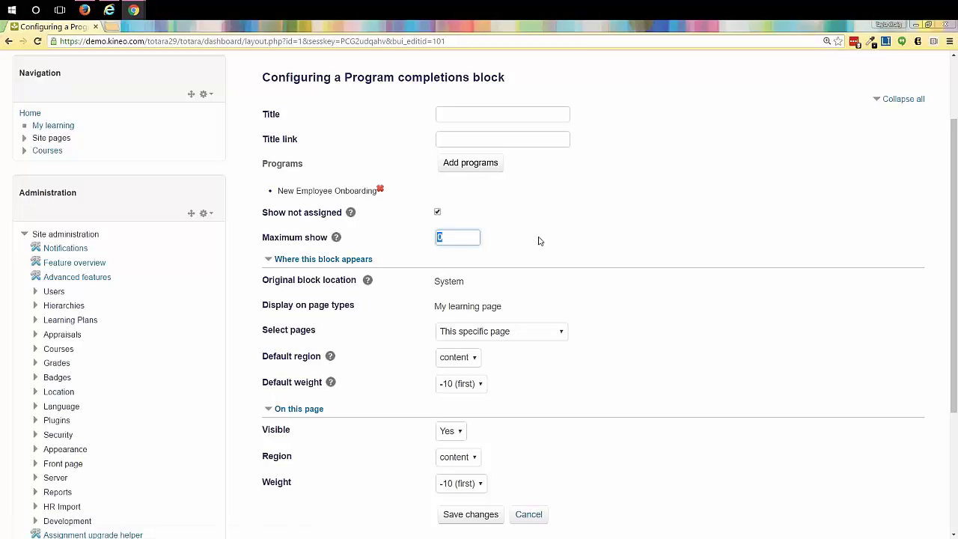
scroll(537, 241, up, 2)
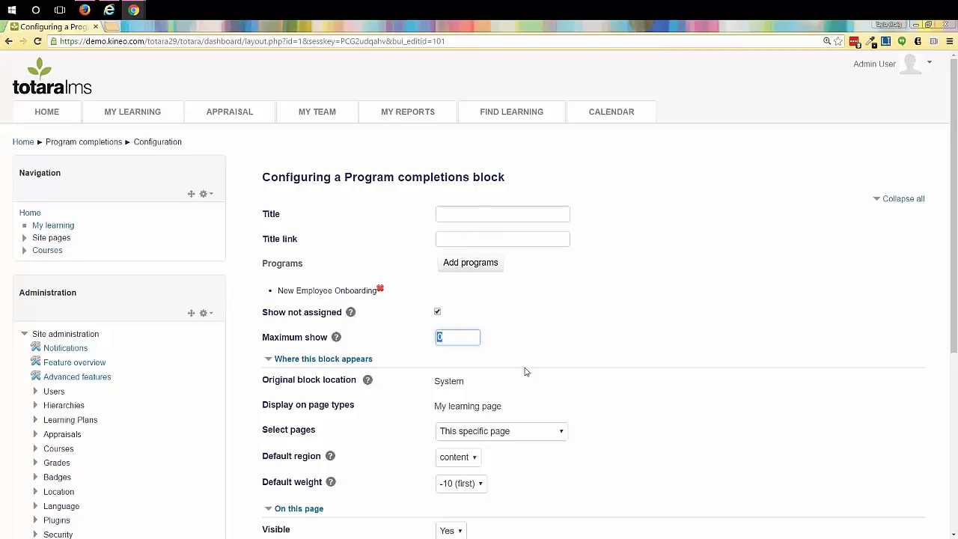
key(Return)
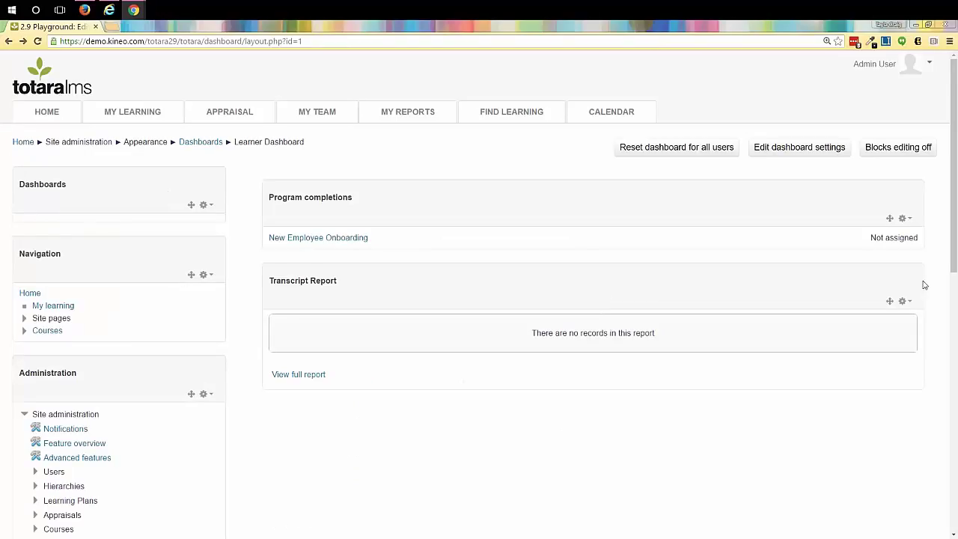
Open the Transcript Report block's configuration and examine its title, available reports and saved search options.
click(904, 301)
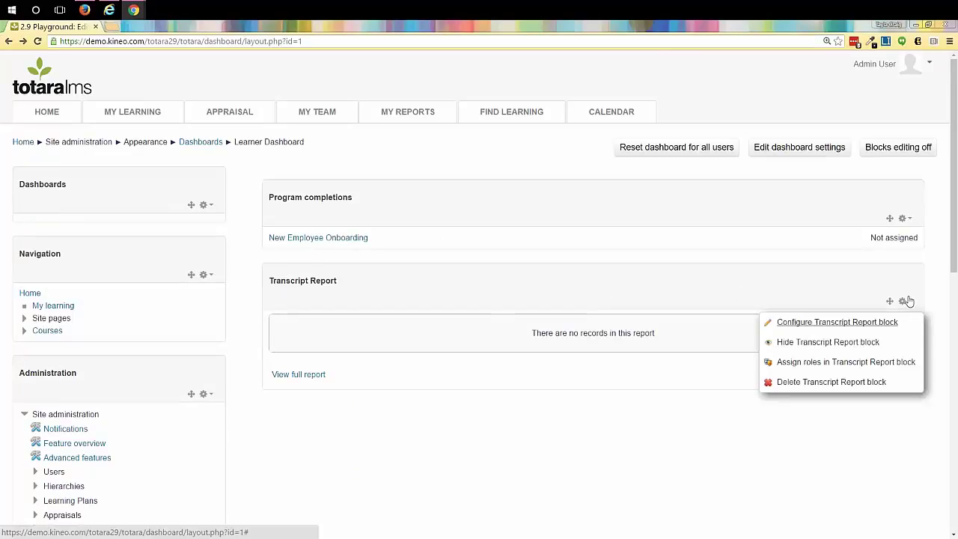
click(830, 322)
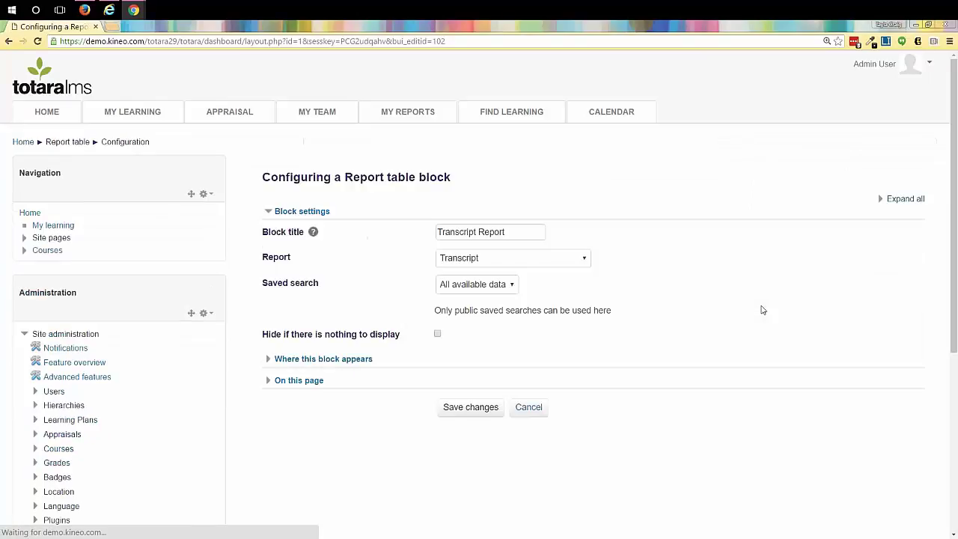
click(520, 230)
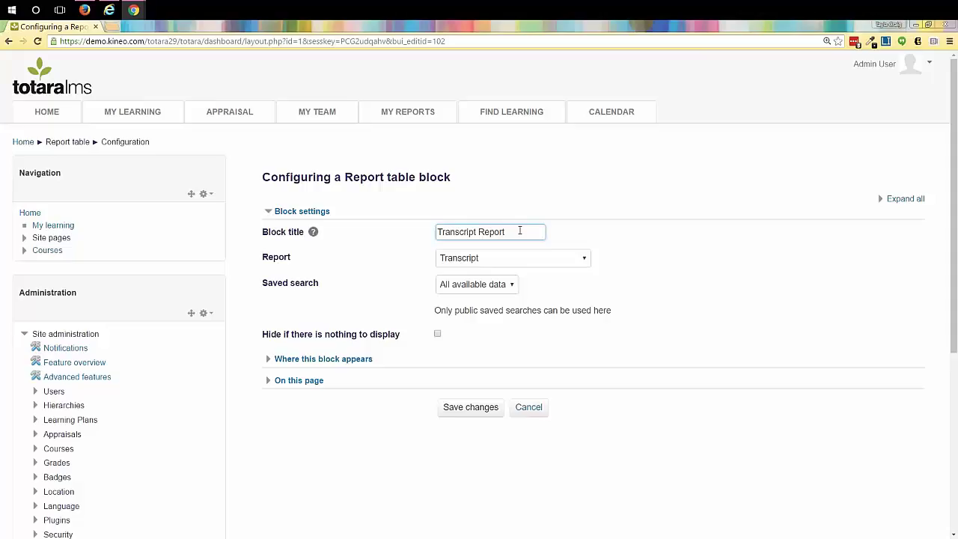
click(528, 269)
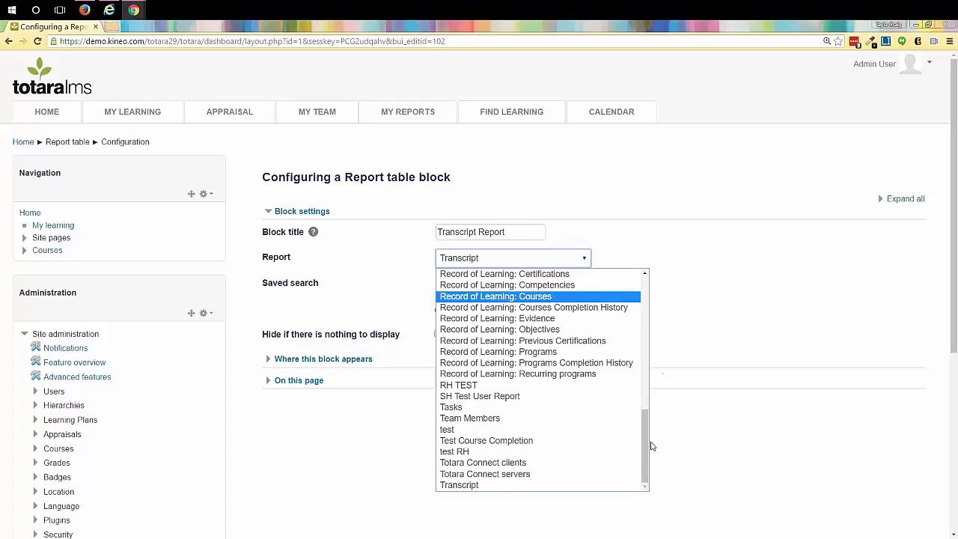
drag(647, 453, 647, 316)
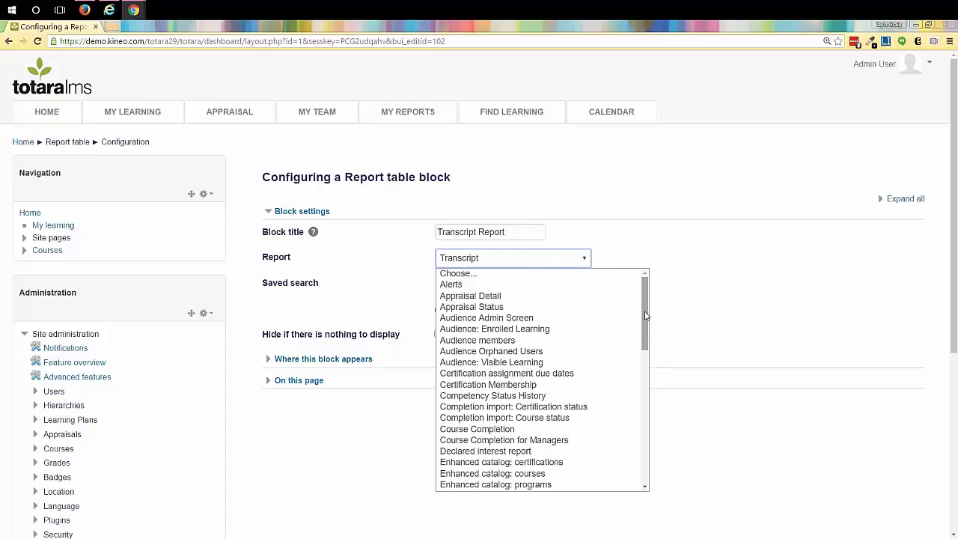
drag(647, 316, 656, 454)
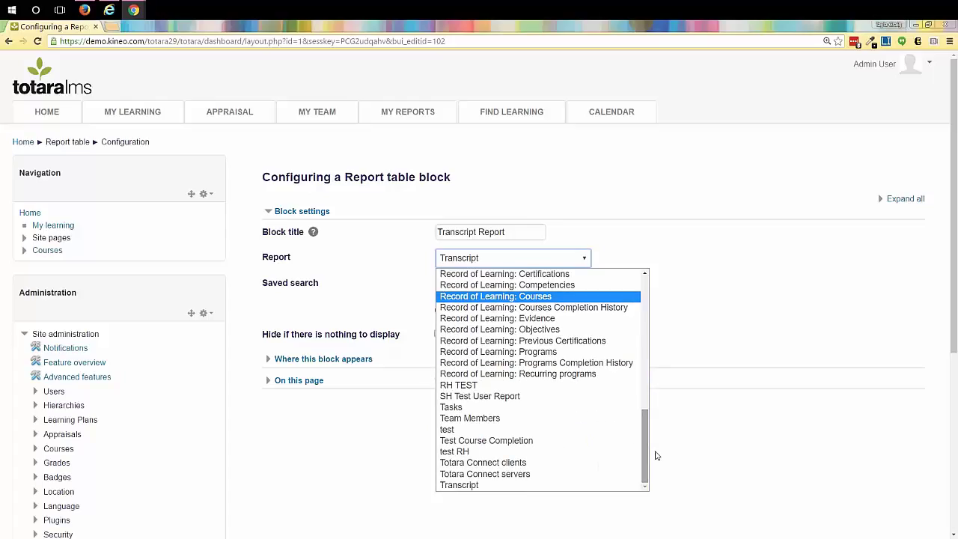
click(714, 320)
click(463, 289)
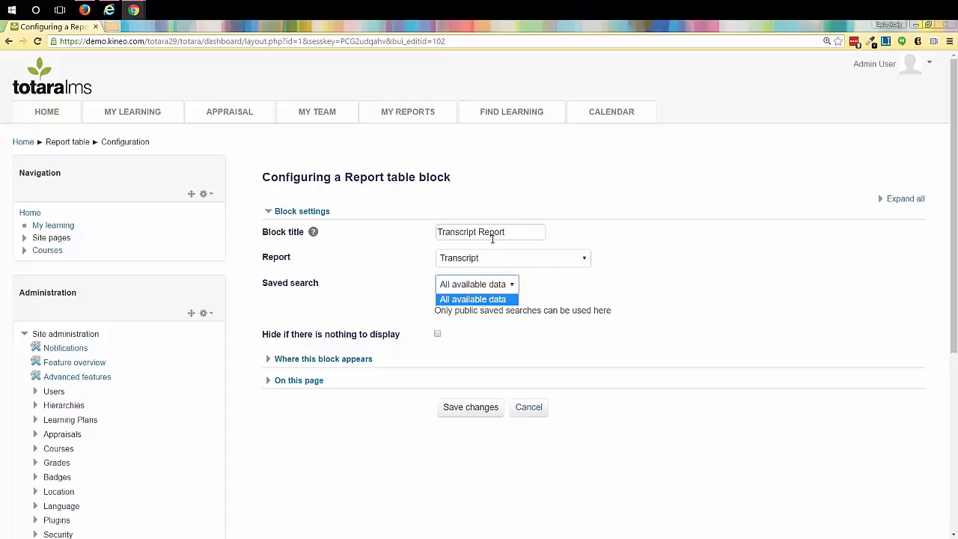
click(491, 258)
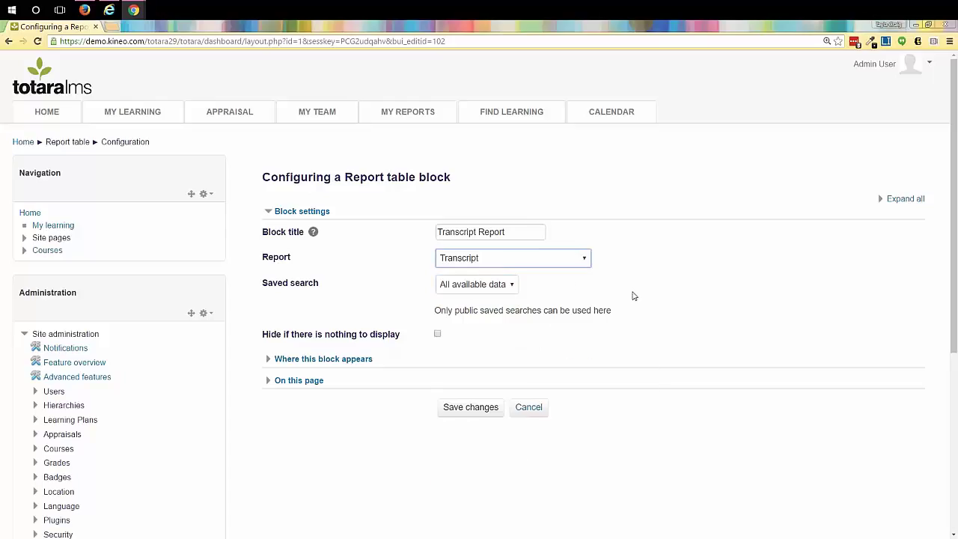
Open the report builder's Manage reports page from site administration in a separate browser tab and switch to it.
scroll(240, 398, down, 3)
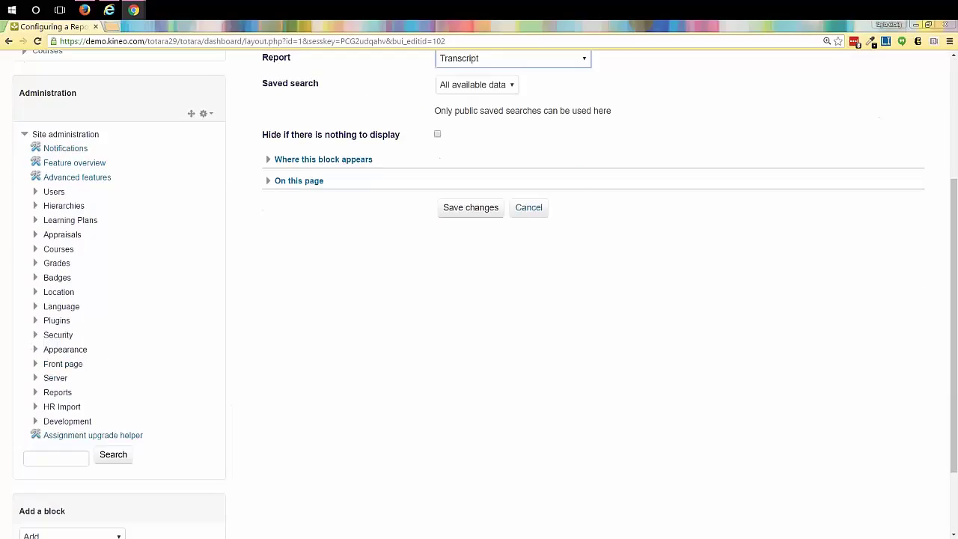
click(35, 393)
scroll(112, 420, down, 2)
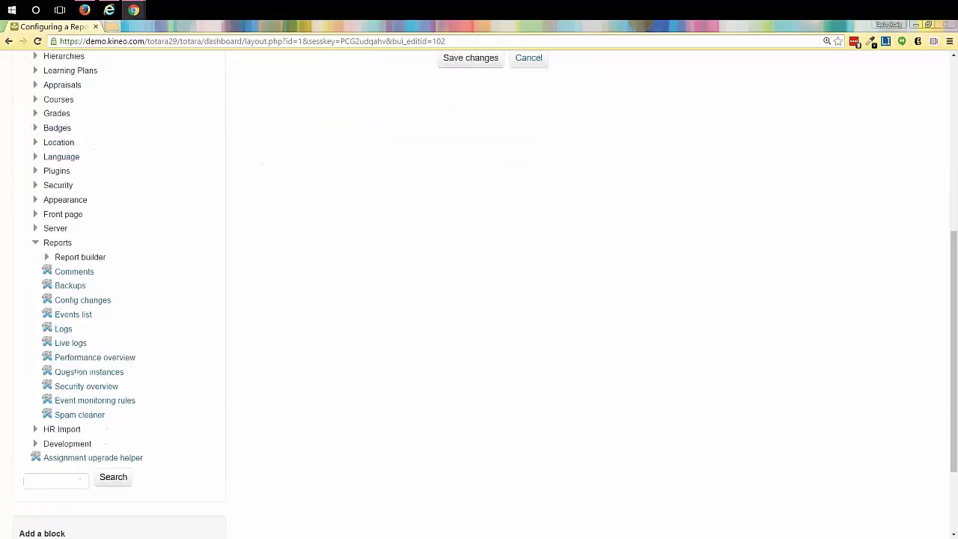
click(47, 259)
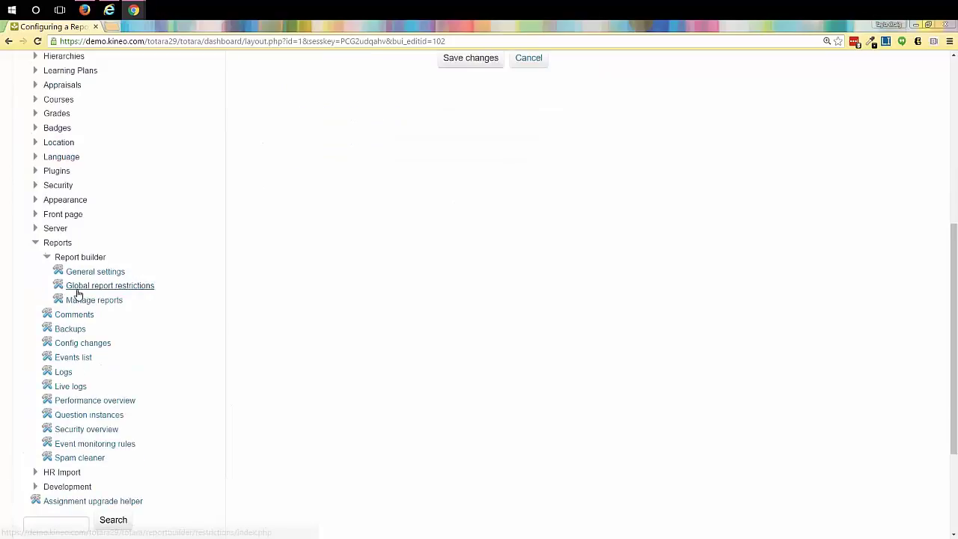
right_click(77, 301)
click(113, 310)
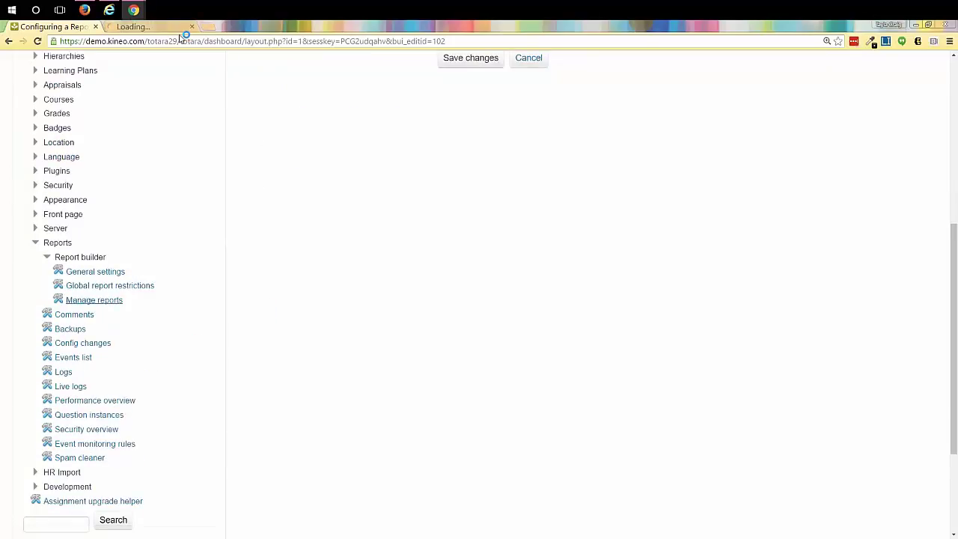
click(161, 27)
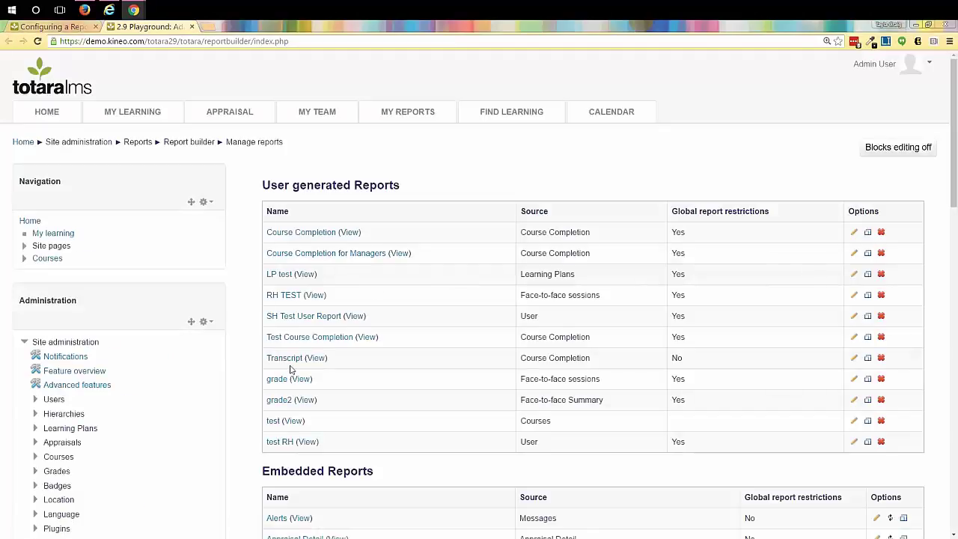
View the Transcript report, return to the report list, and open the user-generated Course Completion report.
click(316, 359)
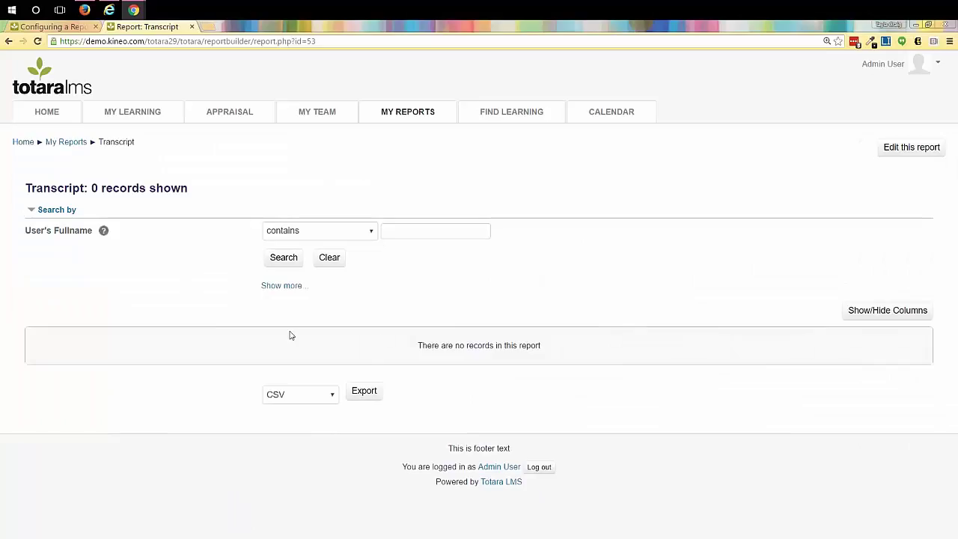
key(alt+Left)
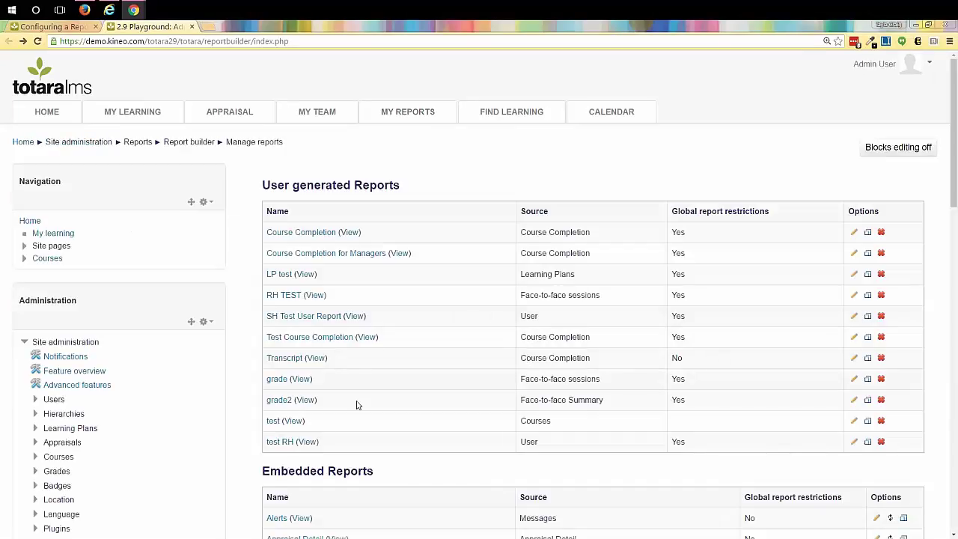
click(349, 232)
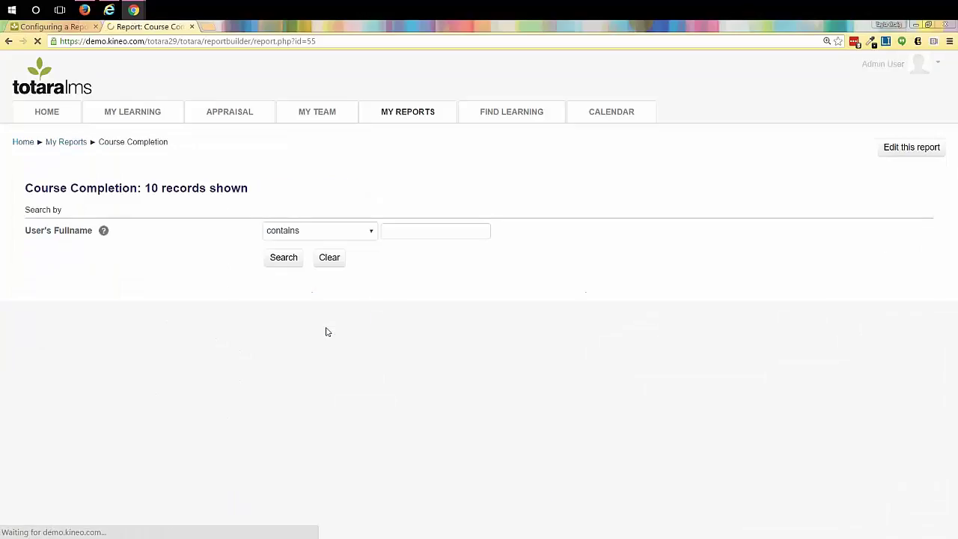
scroll(332, 358, down, 2)
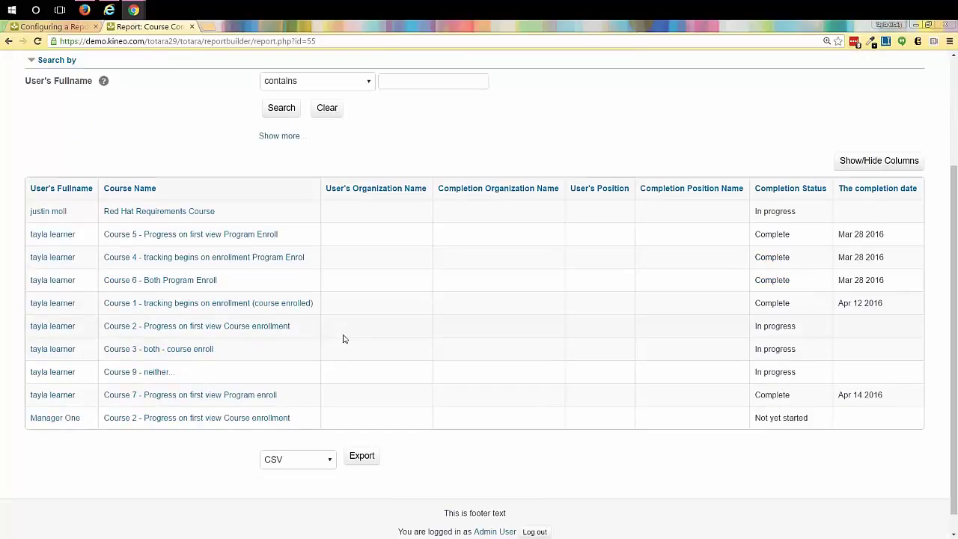
Filter the Course Completion report to records where the User's Fullname contains the learner's first name.
scroll(342, 317, up, 1)
click(461, 134)
text(justin)
click(277, 153)
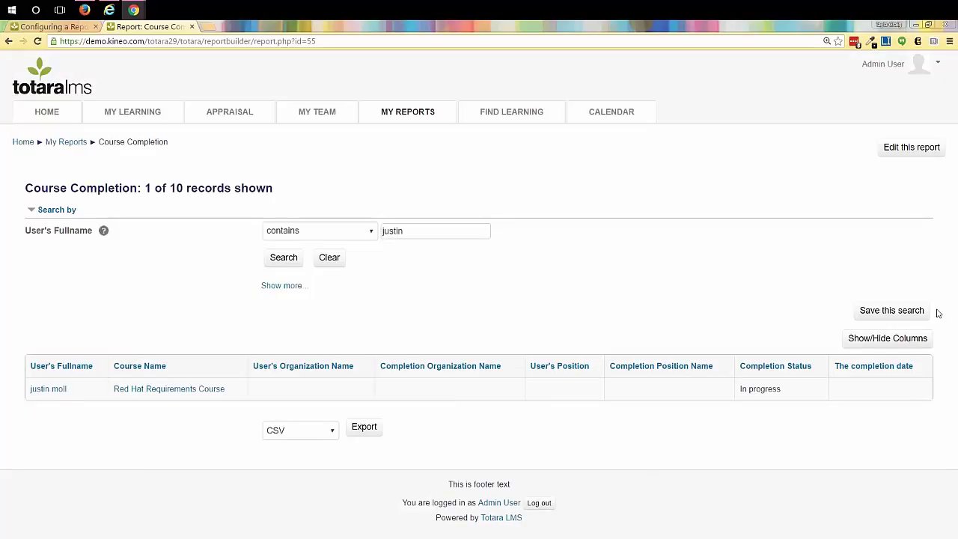
Save the filtered search under the learner's first name and let other users view it.
click(885, 319)
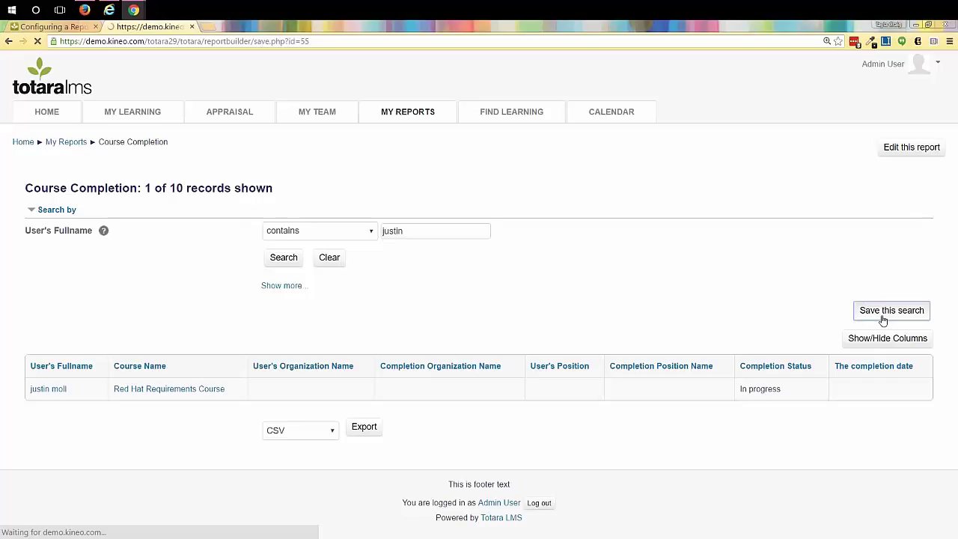
click(502, 258)
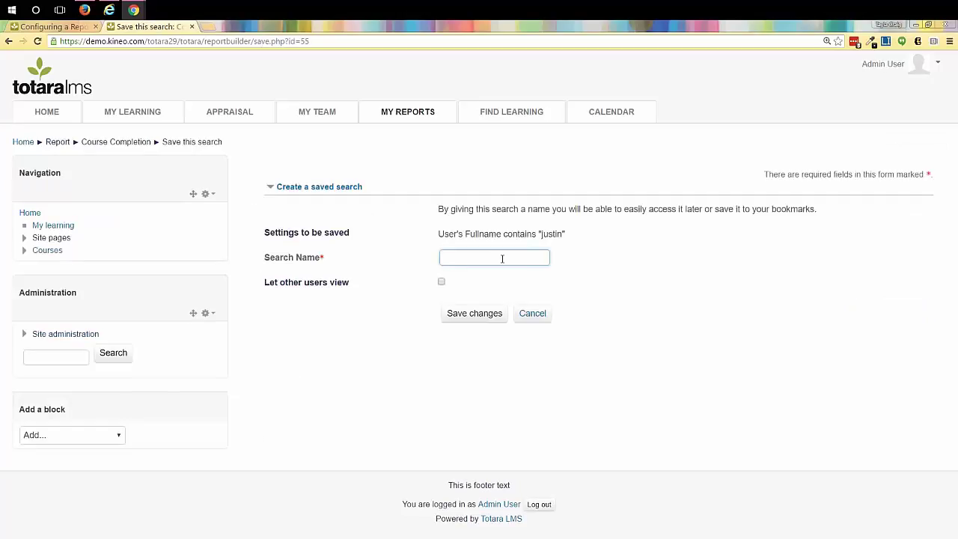
text(Justin)
click(442, 281)
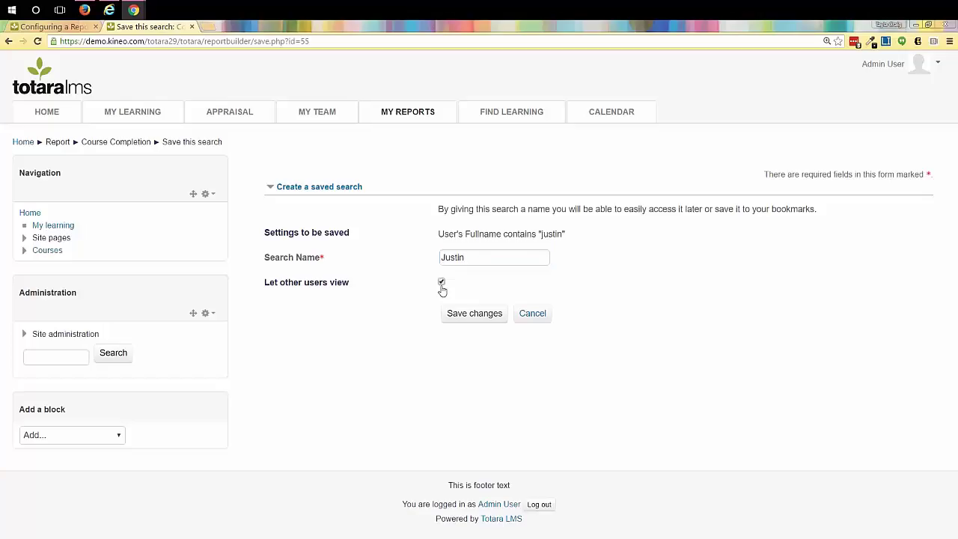
click(460, 324)
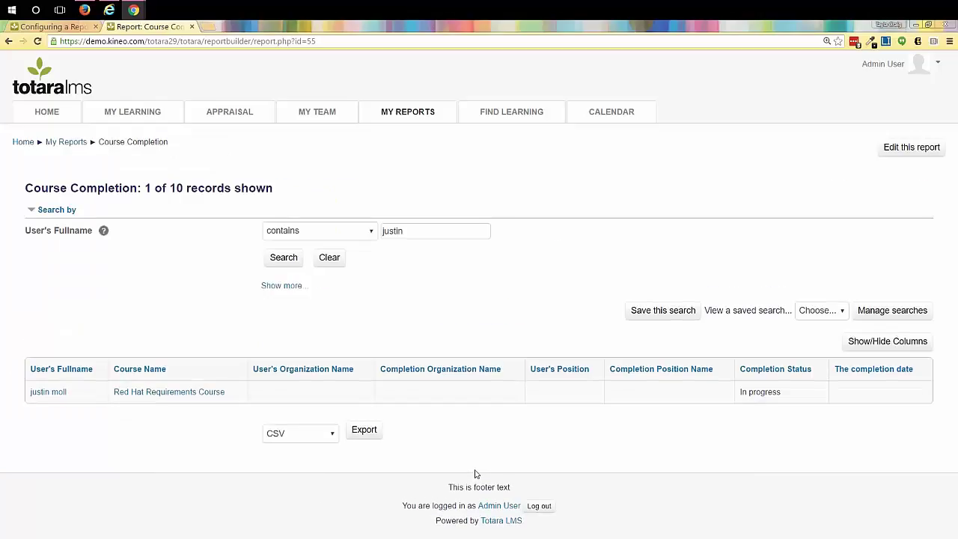
Return to the Transcript Report block's configuration page and reload it.
click(69, 28)
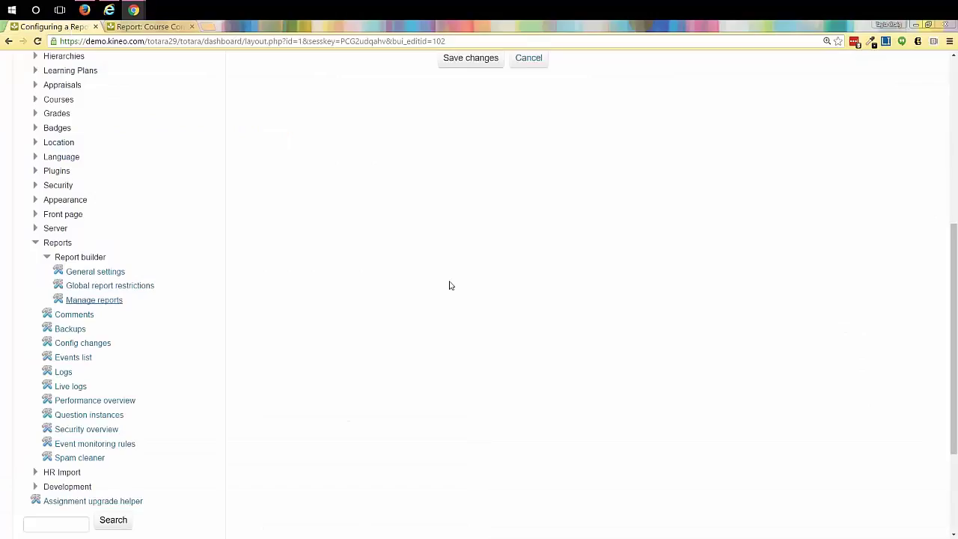
scroll(449, 285, up, 2)
scroll(450, 285, up, 2)
key(F5)
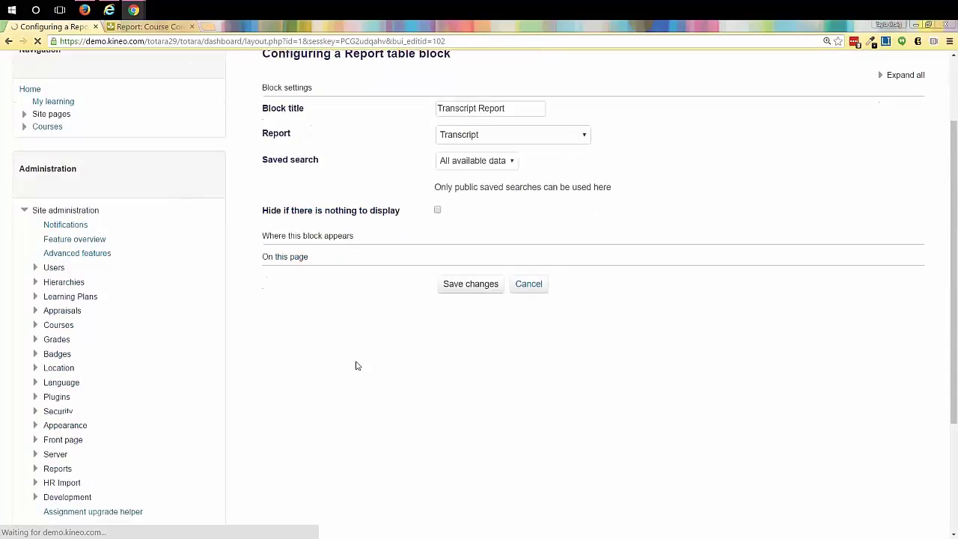
Change the Transcript Report block's source report to Course Completion and save the block settings.
click(584, 158)
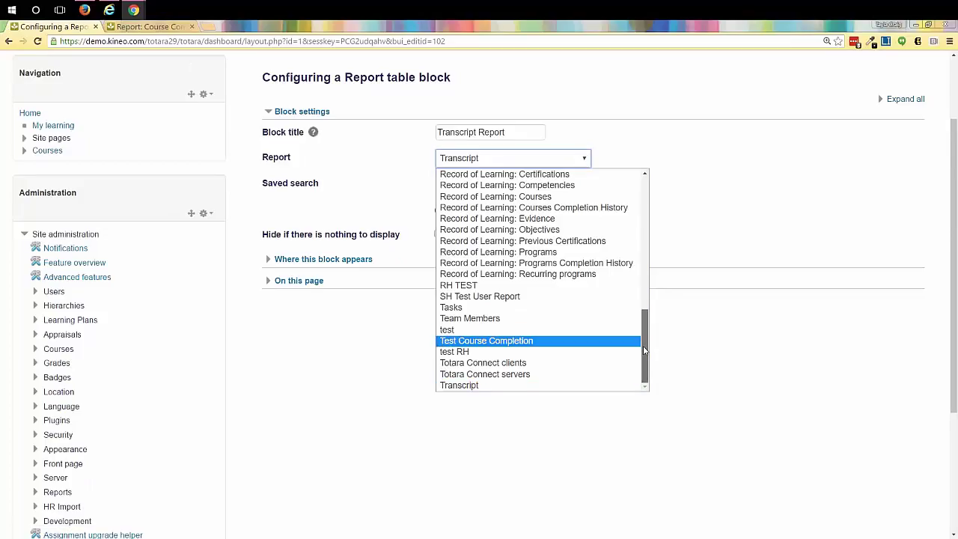
scroll(645, 337, up, 1)
drag(645, 337, 645, 260)
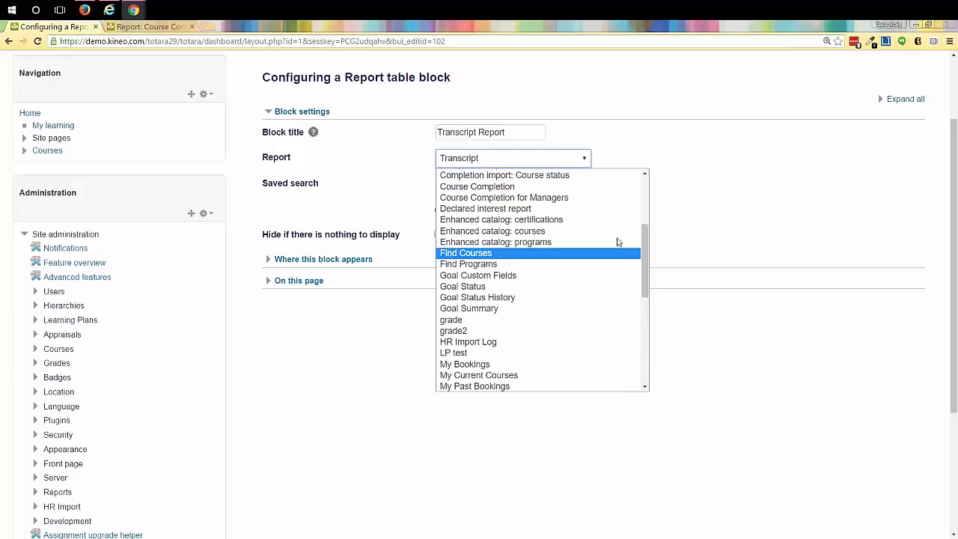
click(538, 187)
click(503, 187)
click(503, 197)
click(473, 308)
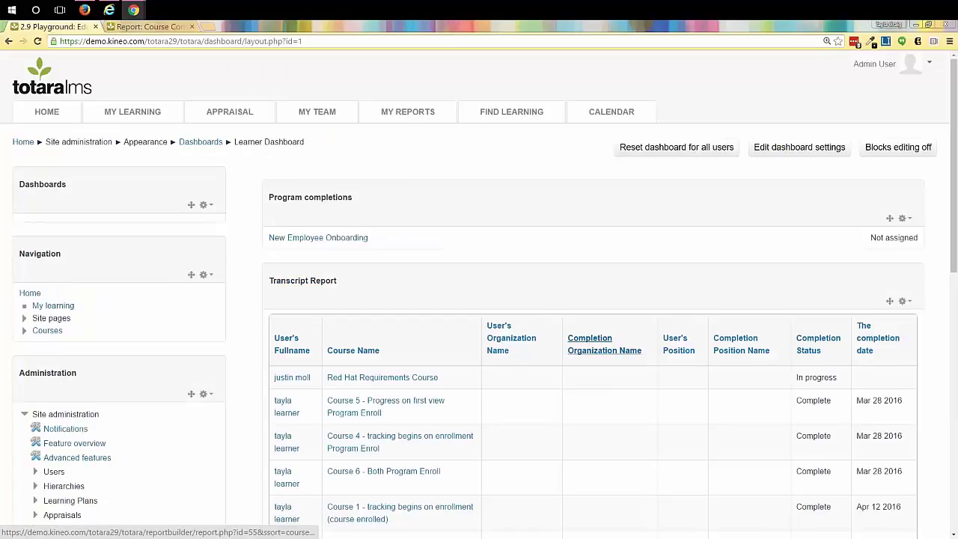
Reopen the Transcript Report block's configuration and select the public saved search named after the learner.
scroll(586, 358, down, 3)
scroll(586, 357, up, 2)
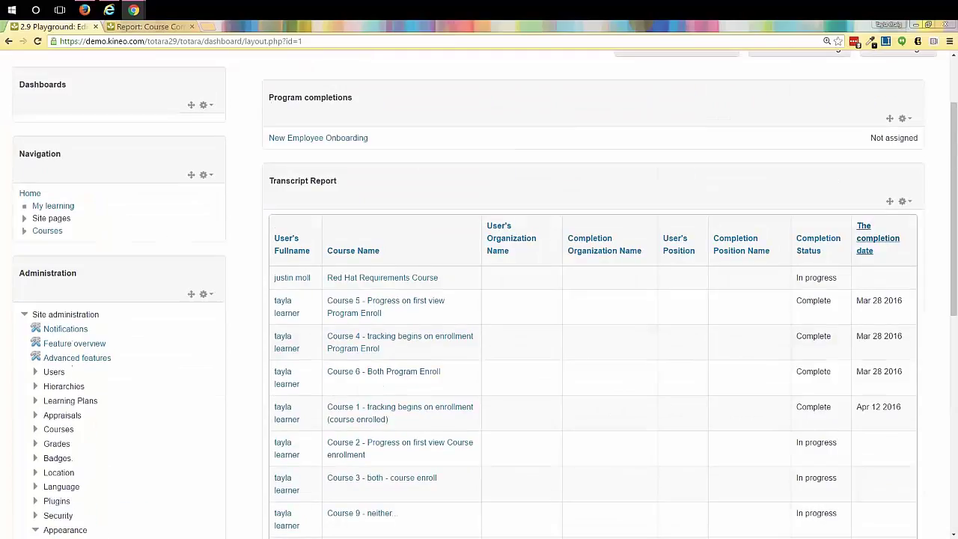
click(903, 203)
click(786, 220)
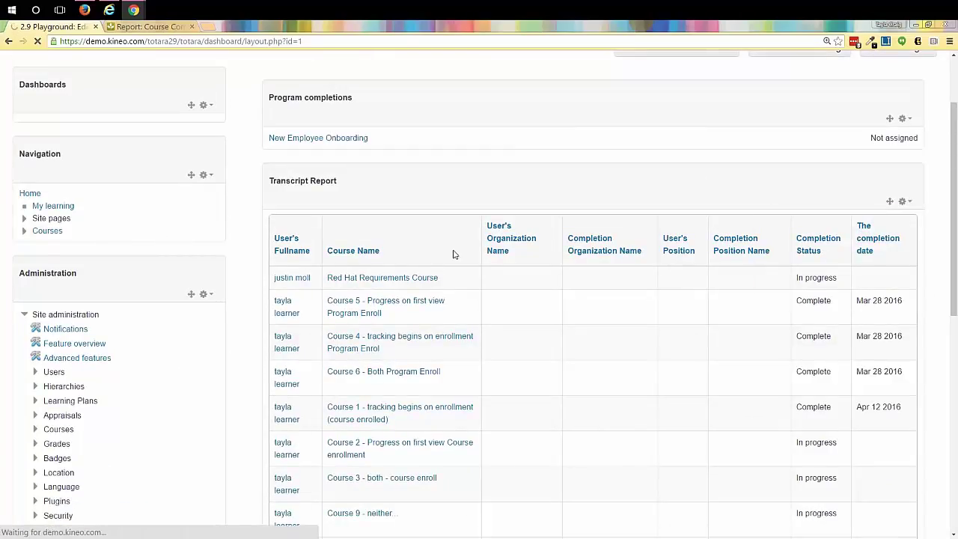
click(471, 286)
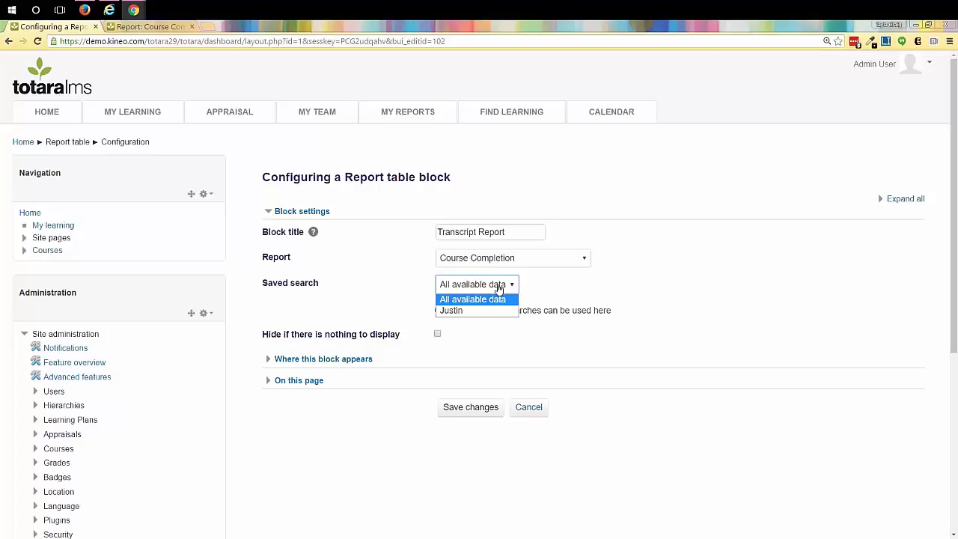
click(456, 310)
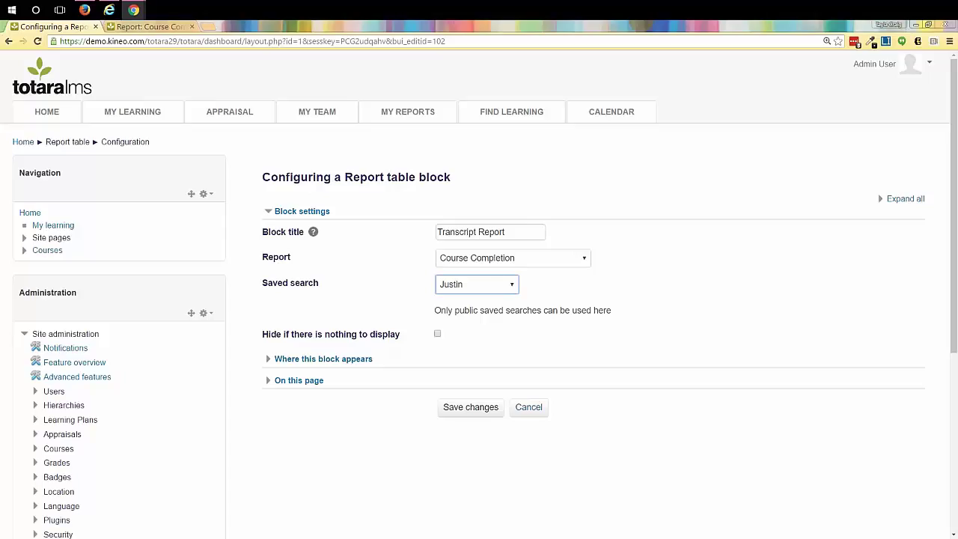
Switch to the Google Slides presentation window and advance to the closing Thank You slide.
click(134, 9)
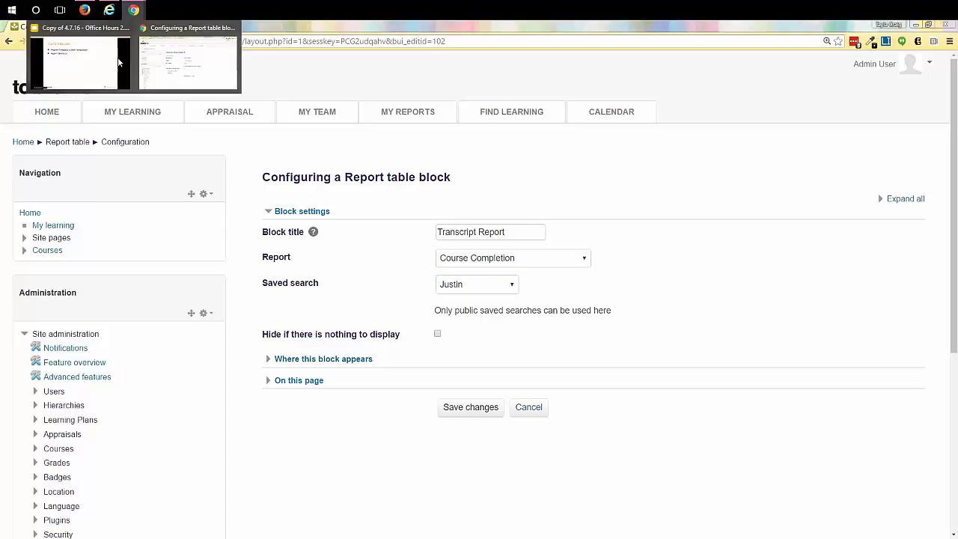
click(78, 60)
click(256, 275)
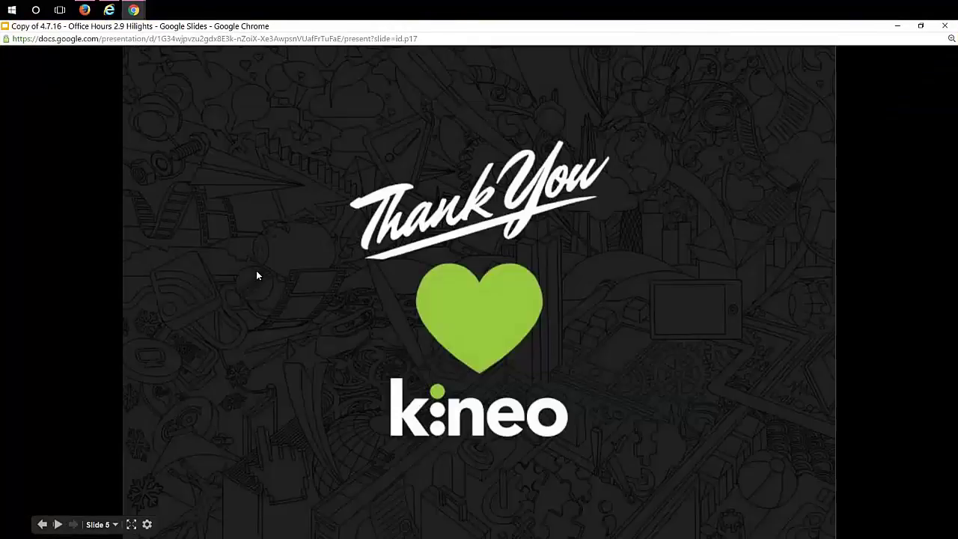